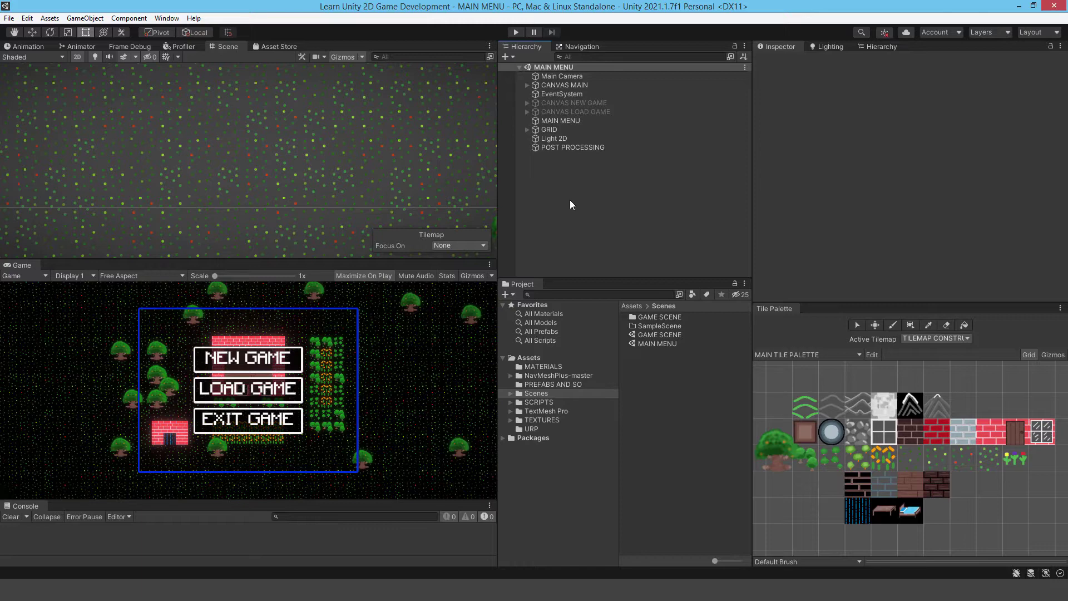
Step: Run the project in play mode and load the saved game GTGD
{"action": "left_click", "coordinate": [514, 31]}
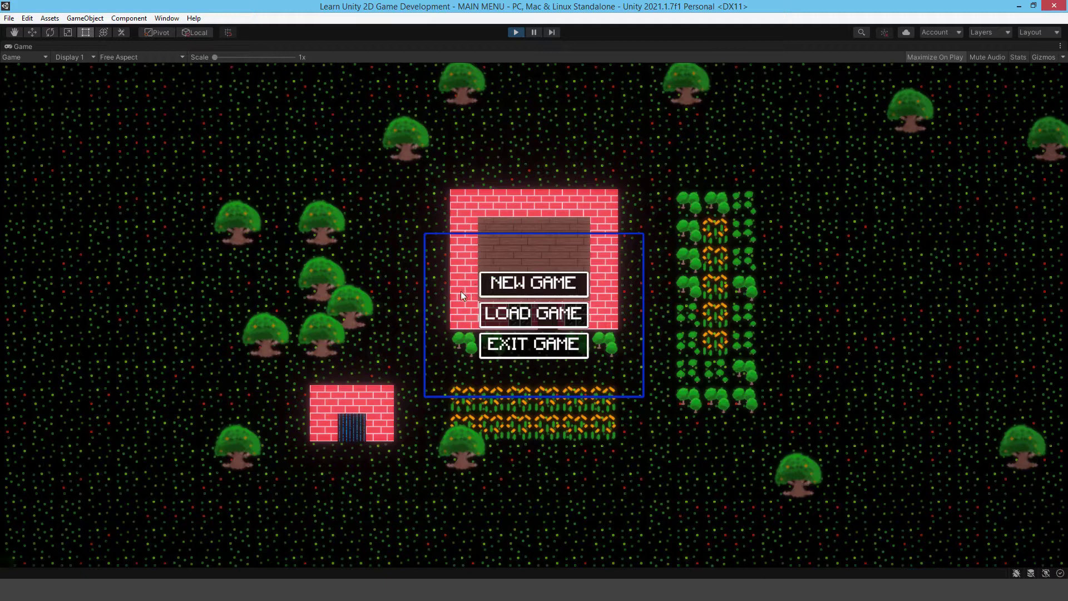
{"action": "left_click", "coordinate": [499, 312]}
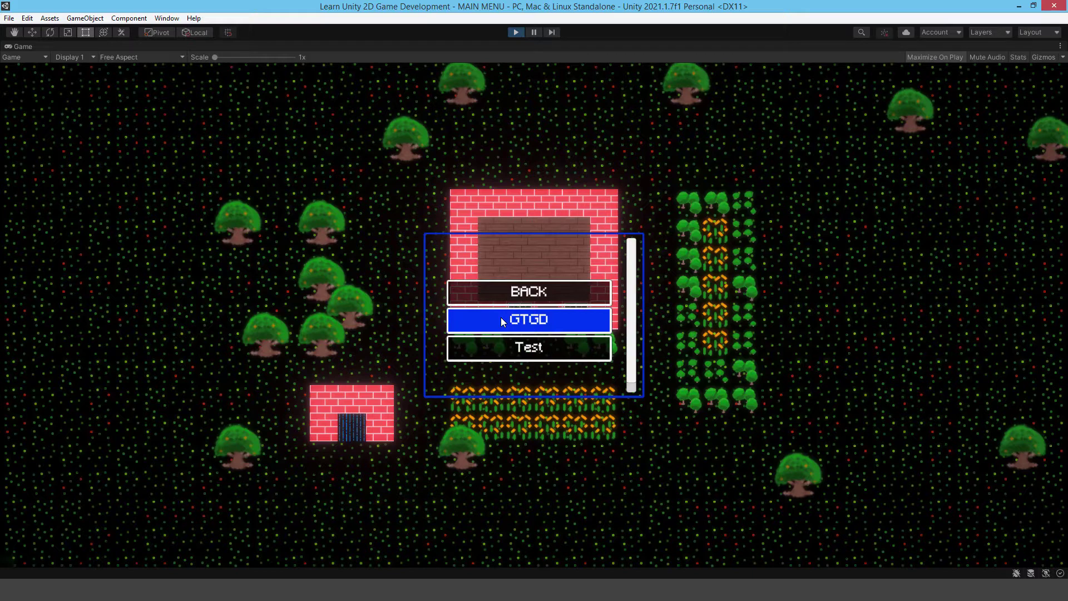
{"action": "left_click", "coordinate": [502, 321]}
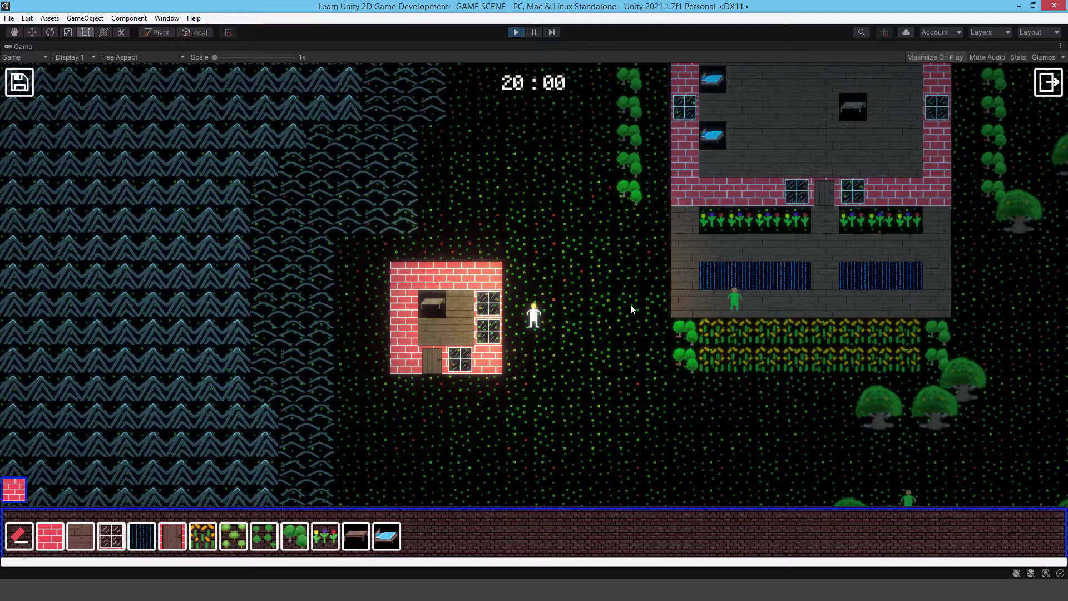
Step: Walk the character northeast across the flower yard and into the large house, near the beds where the villagers sleep
{"action": "key", "text": "w+d"}
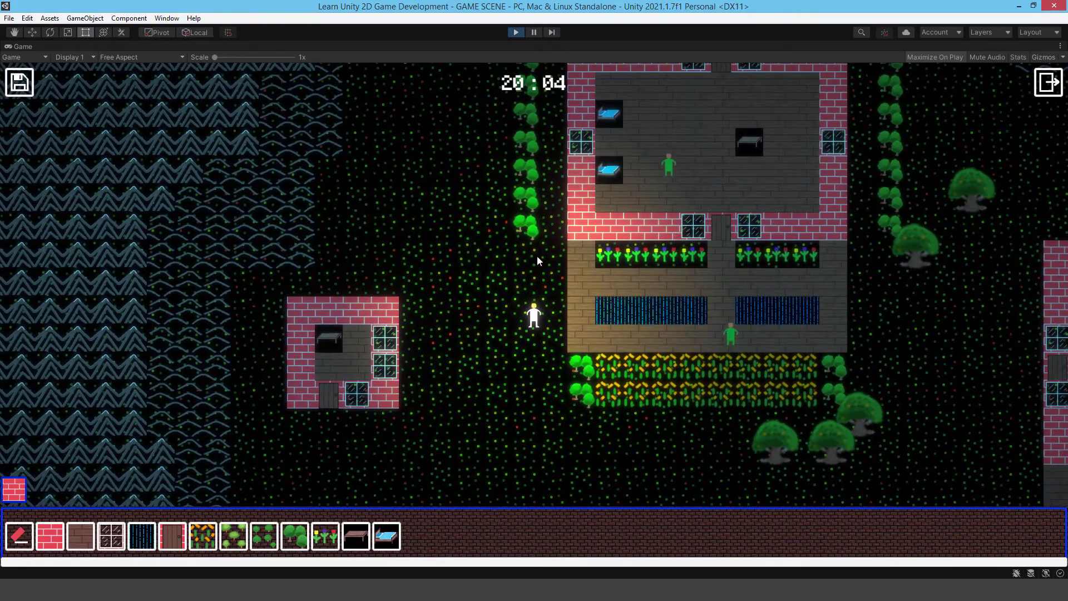
{"action": "key", "text": "w+d"}
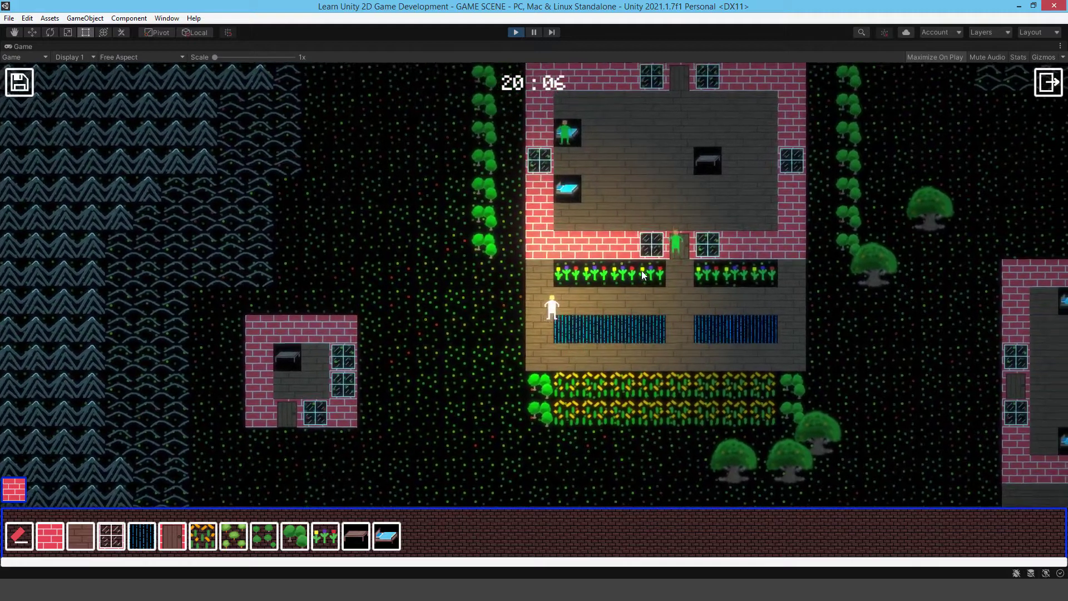
{"action": "key", "text": "w+d"}
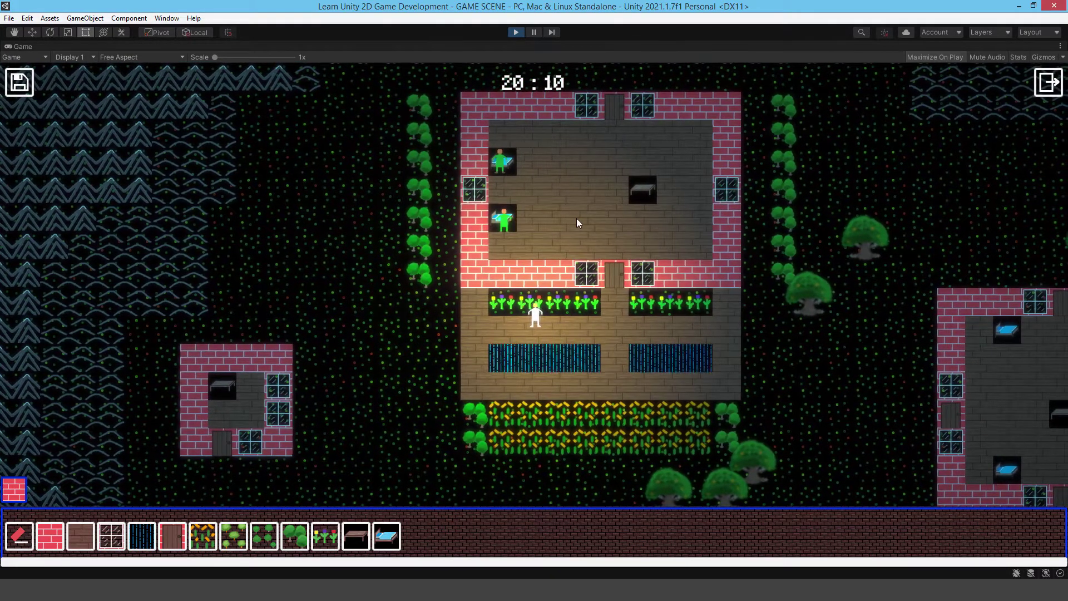
{"action": "key", "text": "w+d"}
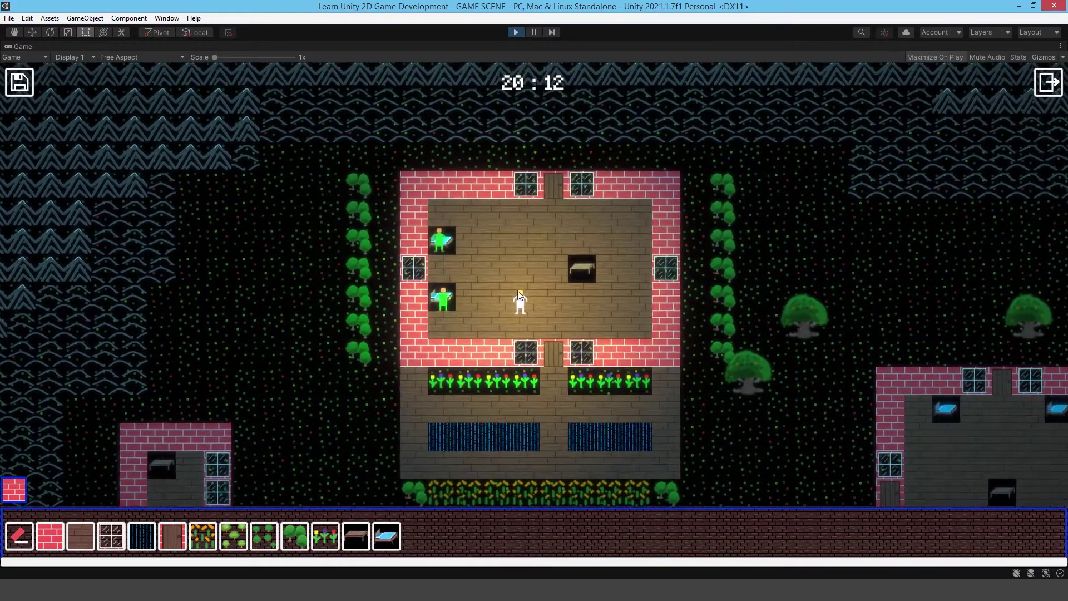
{"action": "mouse_move", "coordinate": [460, 246]}
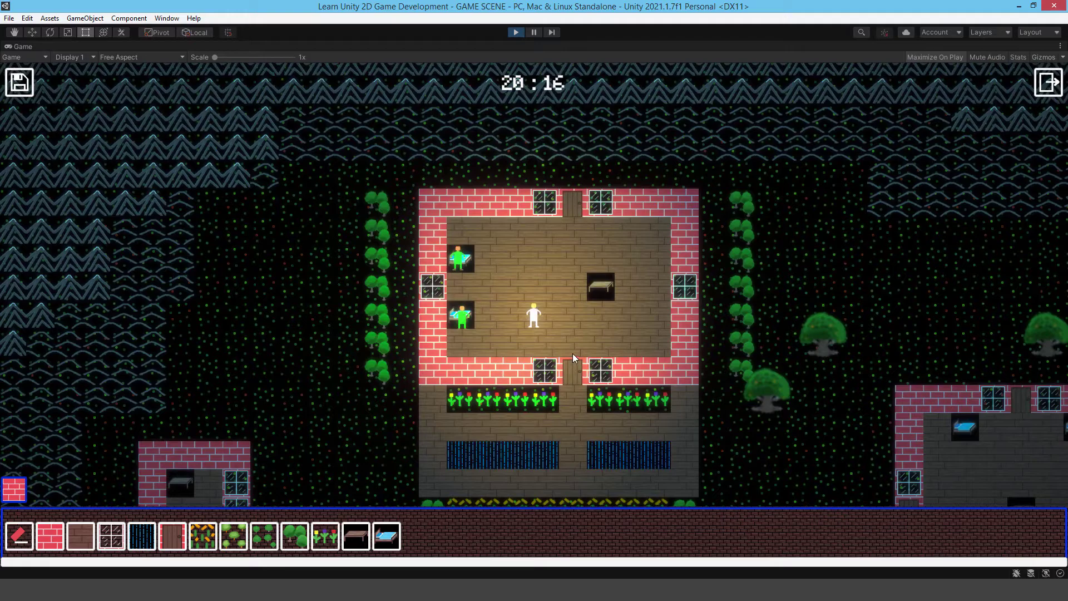
Step: Walk the character out through the house's south door and east to the open ground beside the eastern house
{"action": "key", "text": "s+d"}
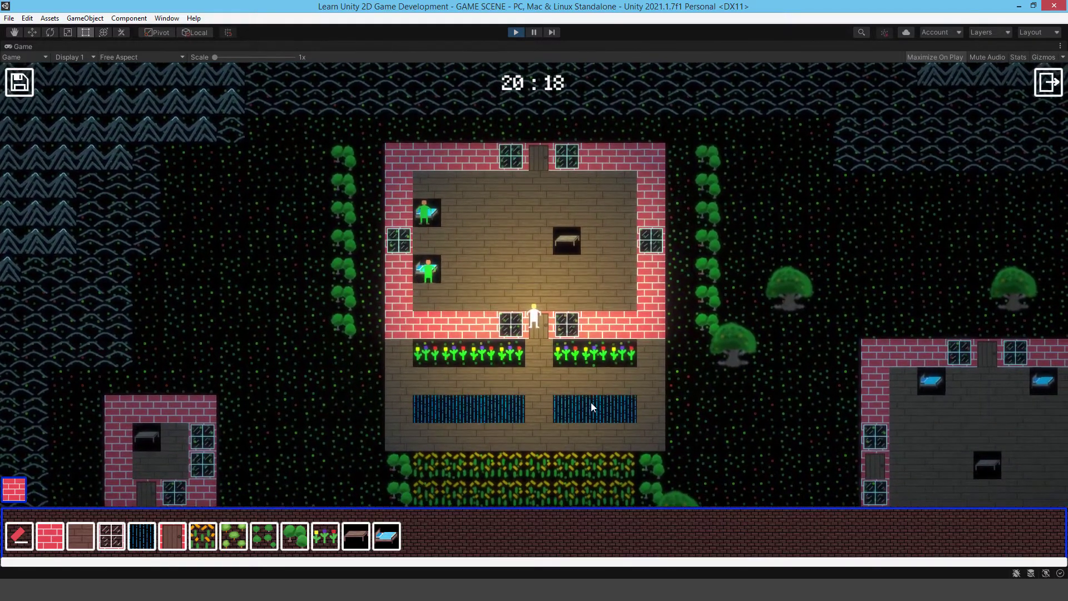
{"action": "key", "text": "s"}
{"action": "key", "text": "d"}
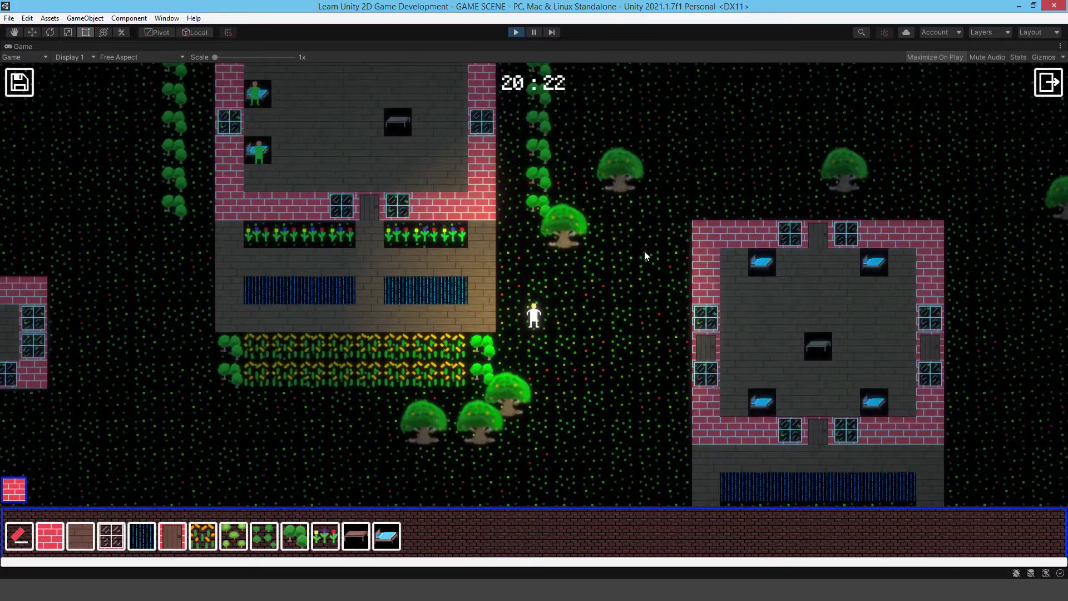
{"action": "left_click", "coordinate": [645, 252]}
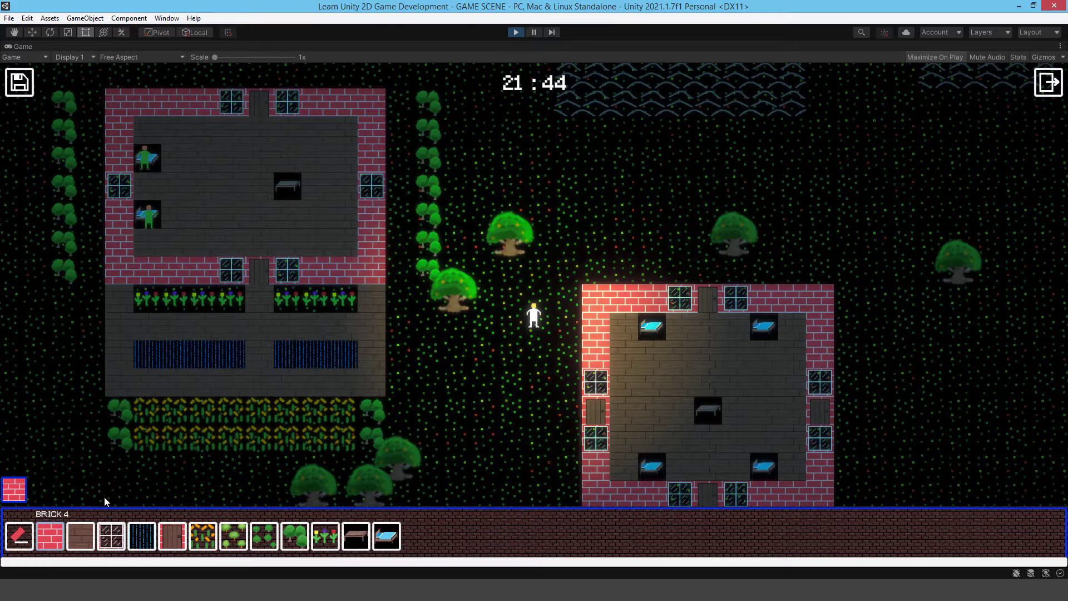
Step: Build a four-tile-wide BRICK 4 annex on the eastern house's north side, bricking over the adjoining window, and place a connecting door
{"action": "mouse_move", "coordinate": [586, 283]}
{"action": "left_mouse_down"}
{"action": "mouse_move", "coordinate": [593, 151]}
{"action": "mouse_move", "coordinate": [638, 156]}
{"action": "mouse_move", "coordinate": [686, 183]}
{"action": "mouse_move", "coordinate": [682, 248]}
{"action": "left_mouse_up"}
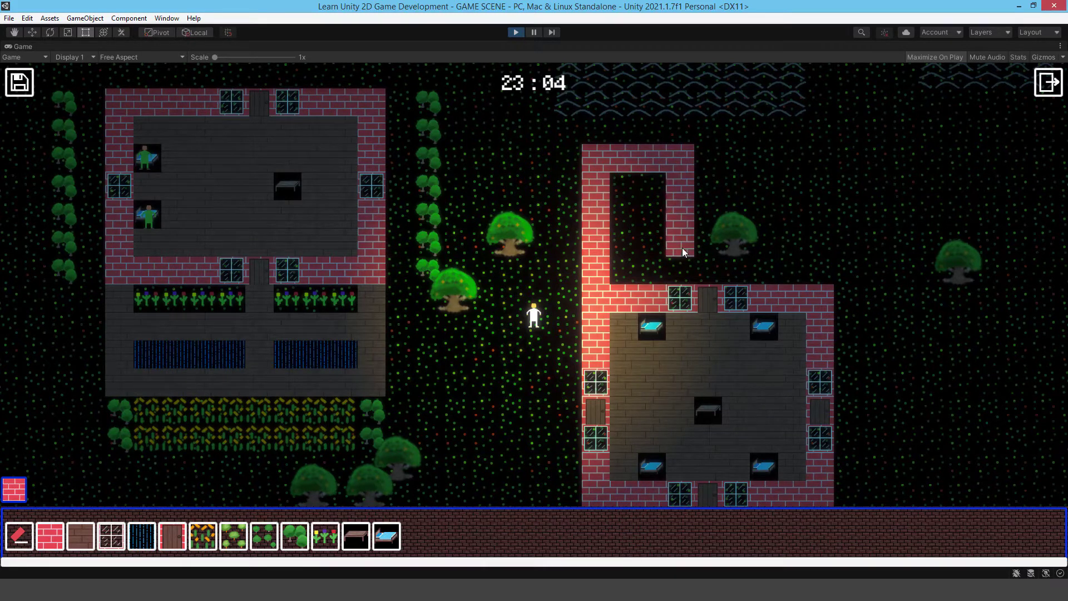
{"action": "left_click", "coordinate": [679, 302]}
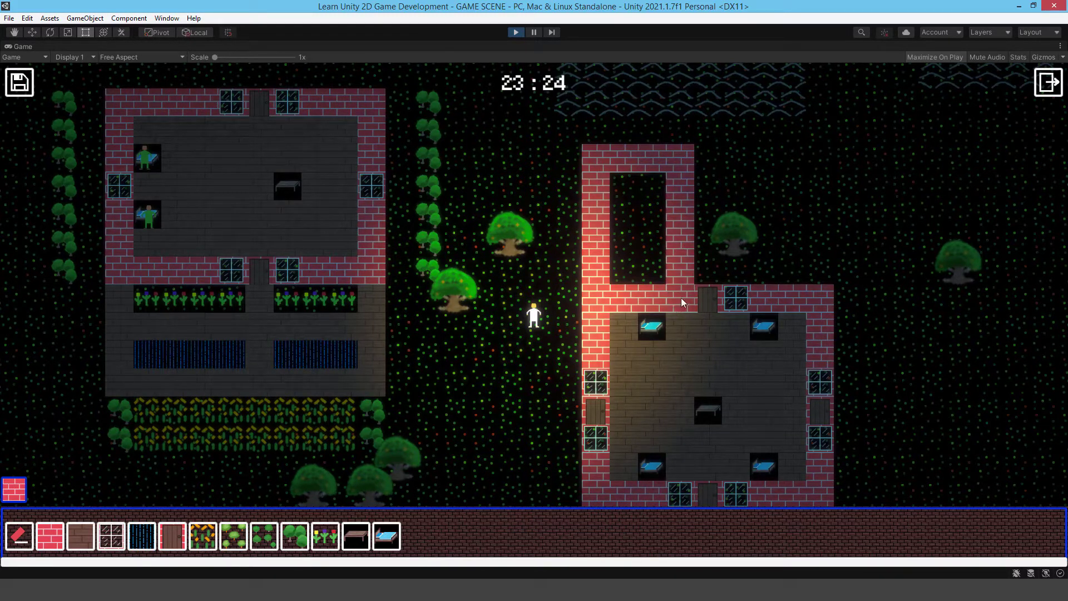
{"action": "left_click", "coordinate": [172, 536]}
{"action": "left_click", "coordinate": [623, 299]}
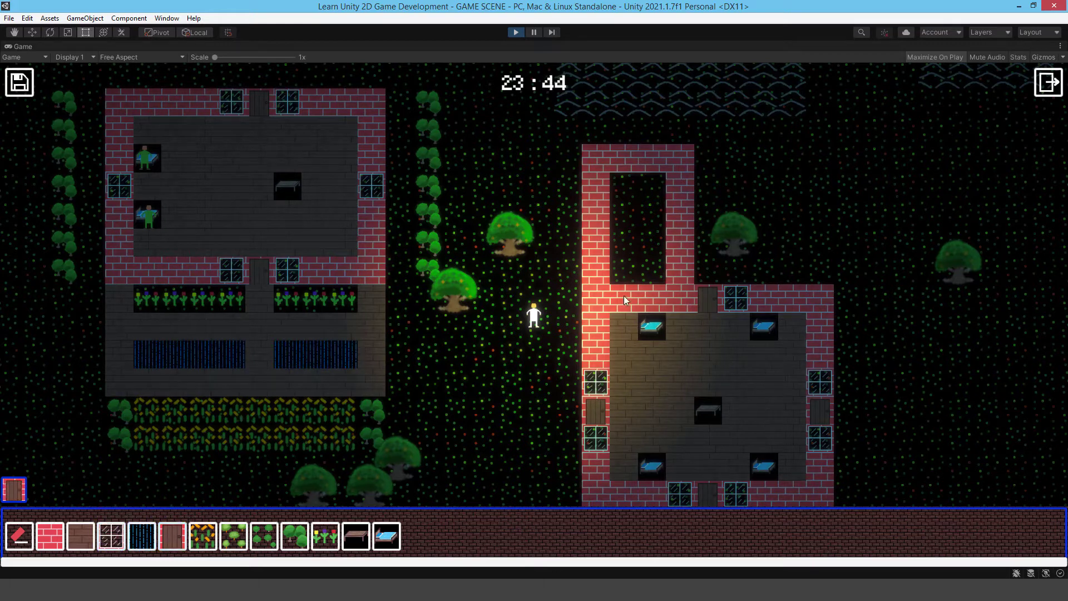
Step: Fill the annex's two-tile-wide interior with wooden floor tiles
{"action": "left_click", "coordinate": [80, 535]}
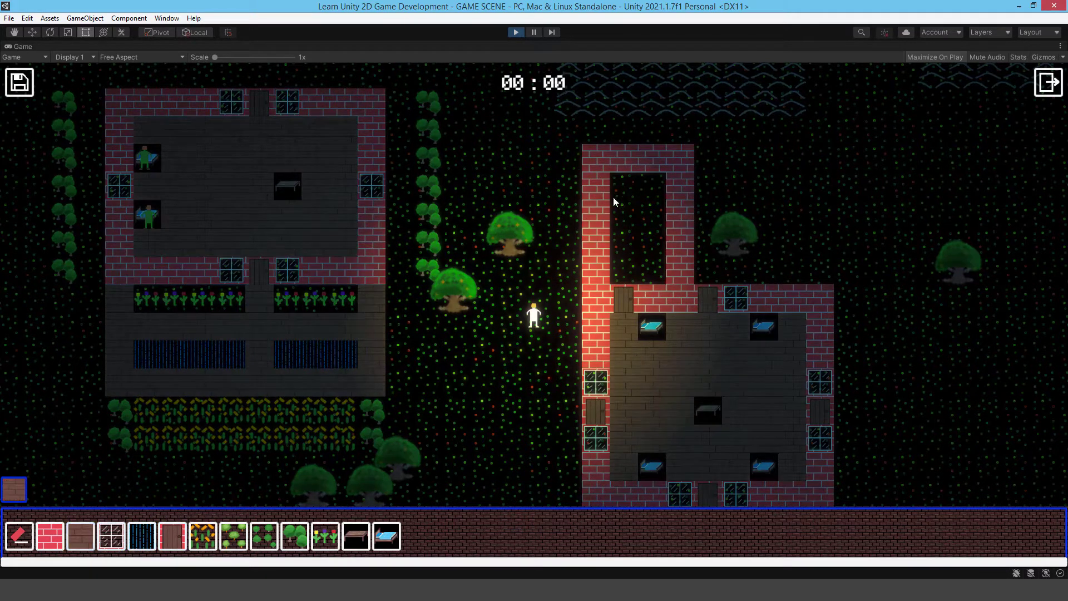
{"action": "left_click_drag", "start_coordinate": [614, 194], "coordinate": [642, 193]}
{"action": "left_click", "coordinate": [631, 231]}
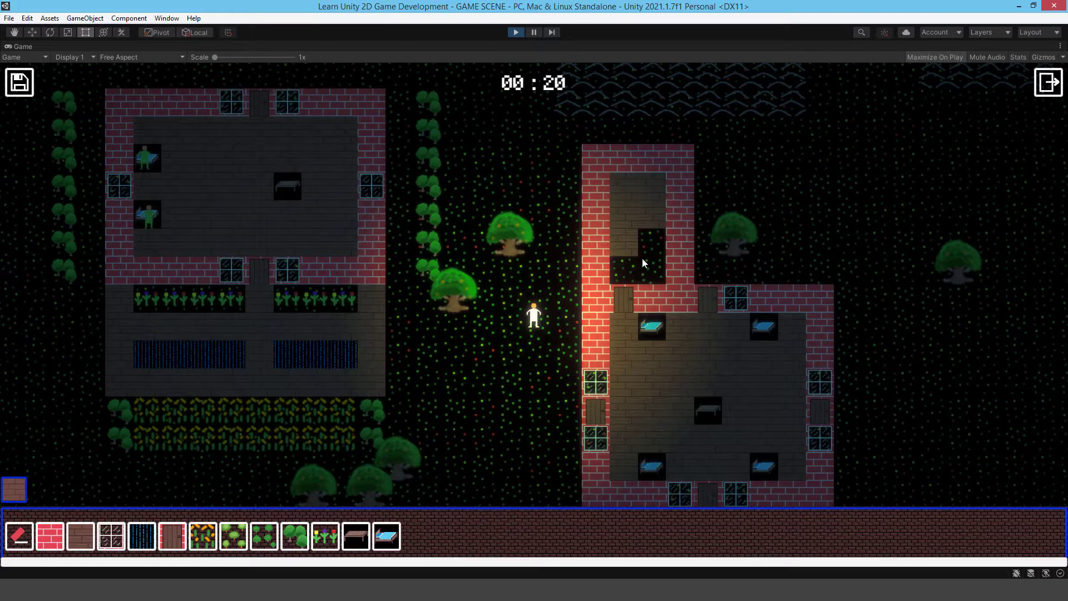
Step: Place a pair of windows in each of the annex's west, east and north walls
{"action": "left_click", "coordinate": [111, 536]}
{"action": "left_click_drag", "start_coordinate": [597, 240], "coordinate": [598, 227]}
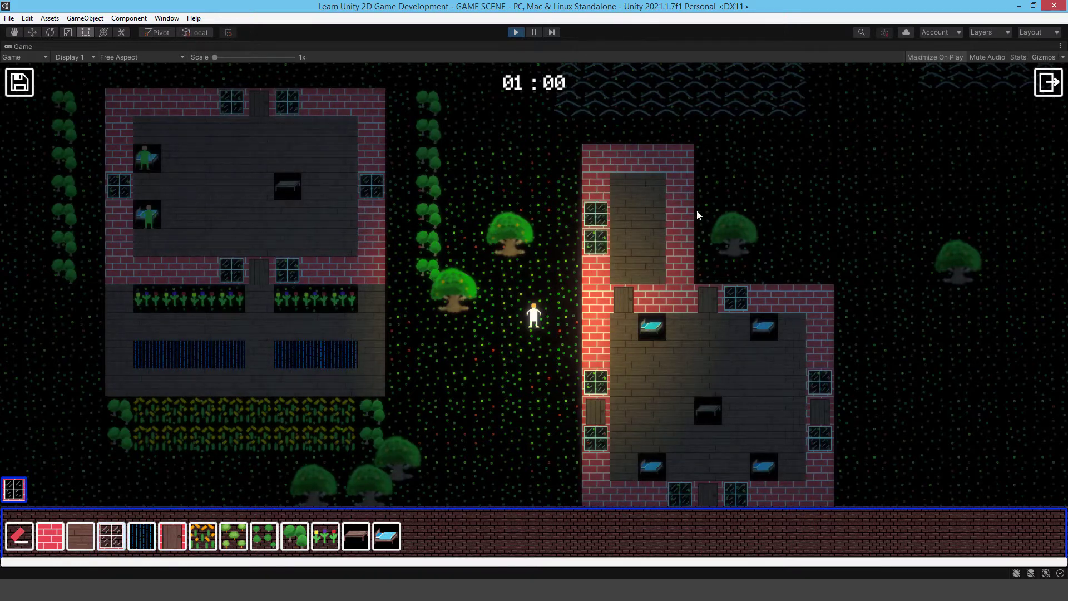
{"action": "left_click", "coordinate": [680, 238]}
{"action": "left_click", "coordinate": [645, 158]}
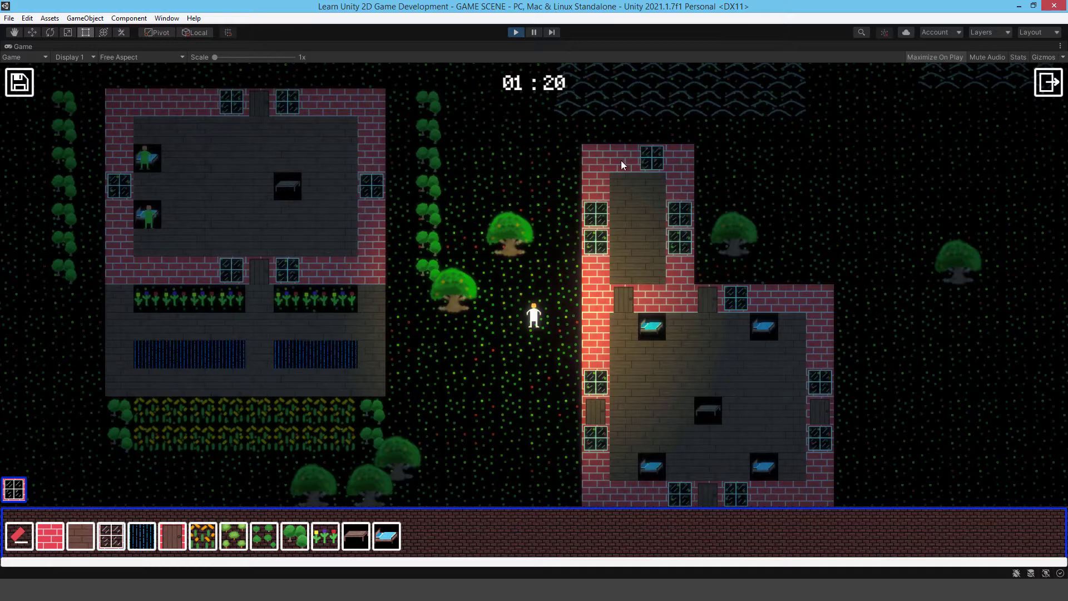
{"action": "left_click", "coordinate": [622, 162]}
Step: Place a door at the south end of the annex's west wall, and furnish the interior with a bed and a table
{"action": "left_click", "coordinate": [172, 535]}
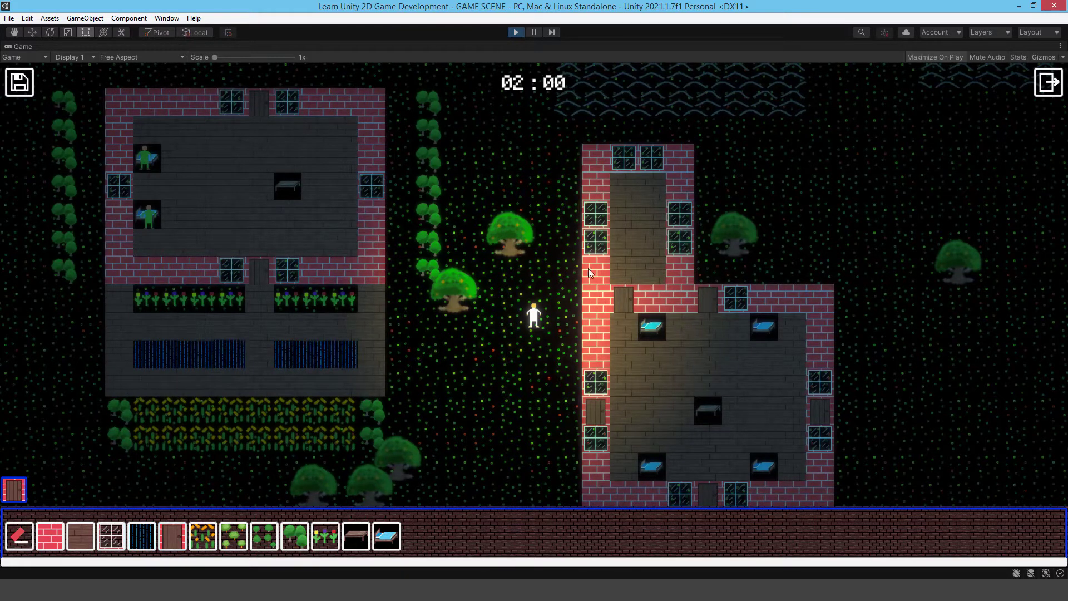
{"action": "left_click", "coordinate": [591, 270]}
{"action": "left_click", "coordinate": [391, 542]}
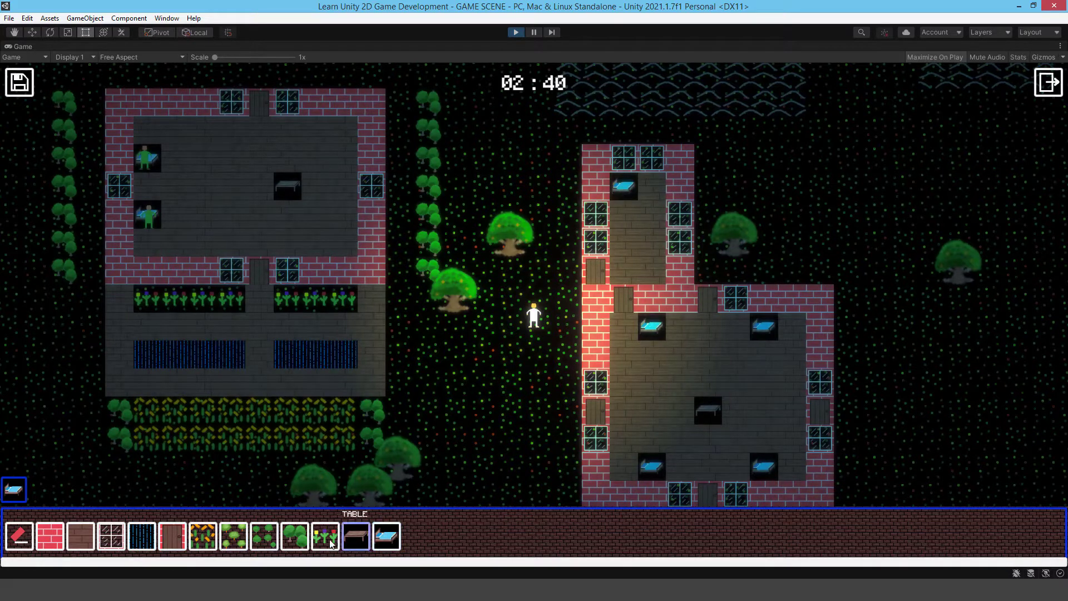
{"action": "left_click", "coordinate": [356, 537]}
Step: Walk the character into the annex beside the table and save the game
{"action": "key", "text": "d"}
{"action": "key", "text": "w"}
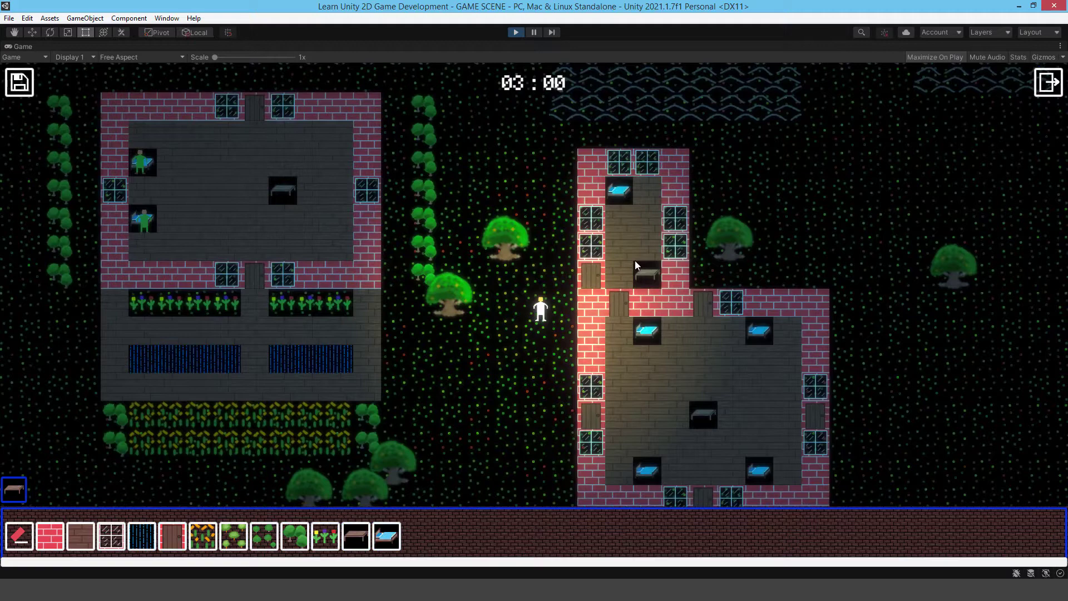
{"action": "left_click", "coordinate": [20, 84]}
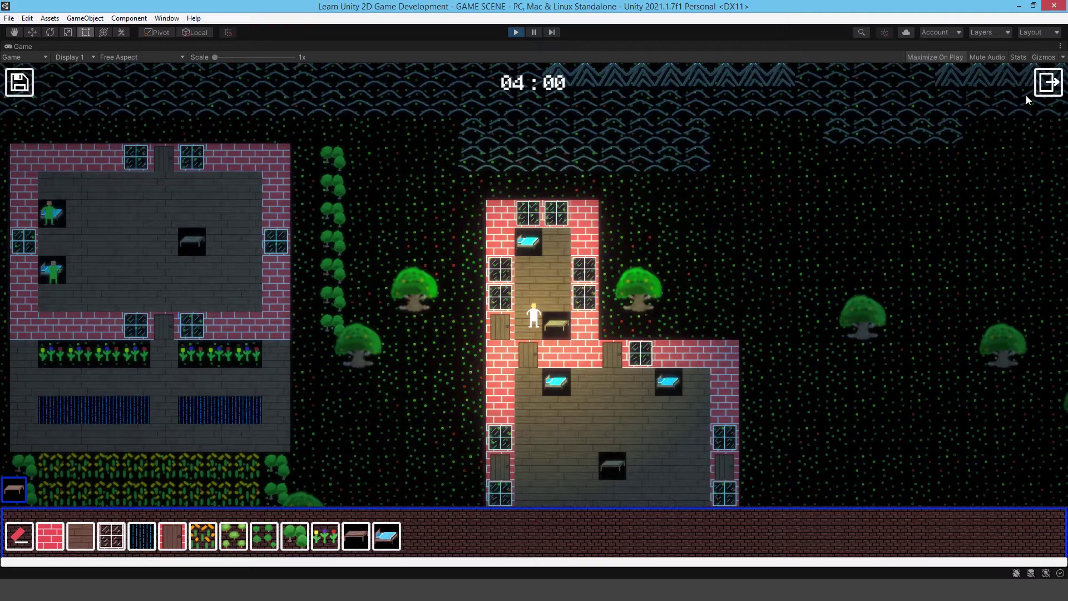
Step: Exit to the game's main menu and reload the GTGD save
{"action": "left_click", "coordinate": [1047, 83]}
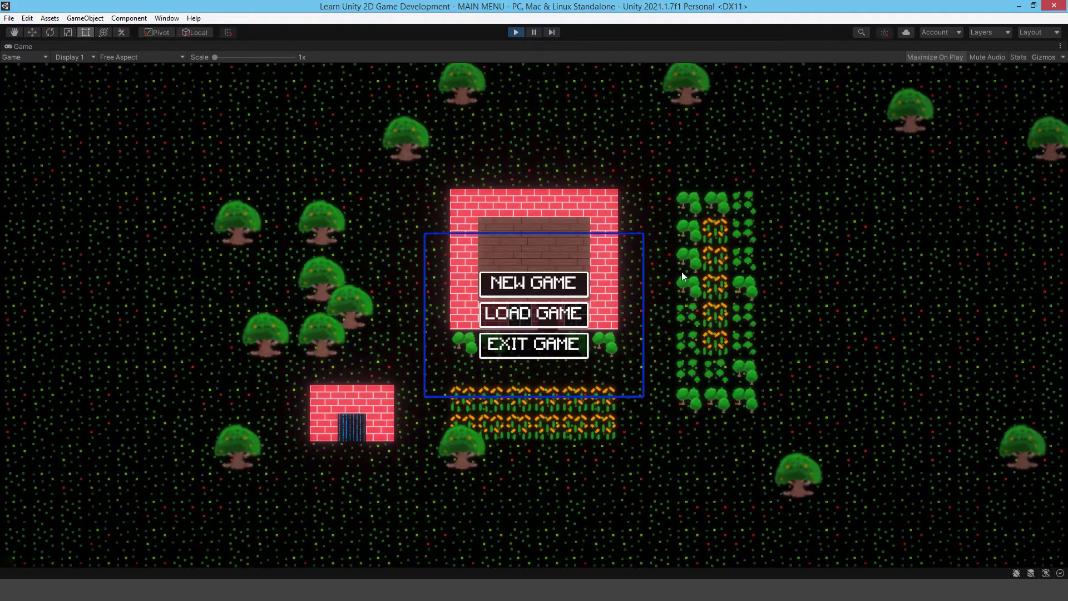
{"action": "left_click", "coordinate": [520, 313]}
{"action": "left_click", "coordinate": [509, 324]}
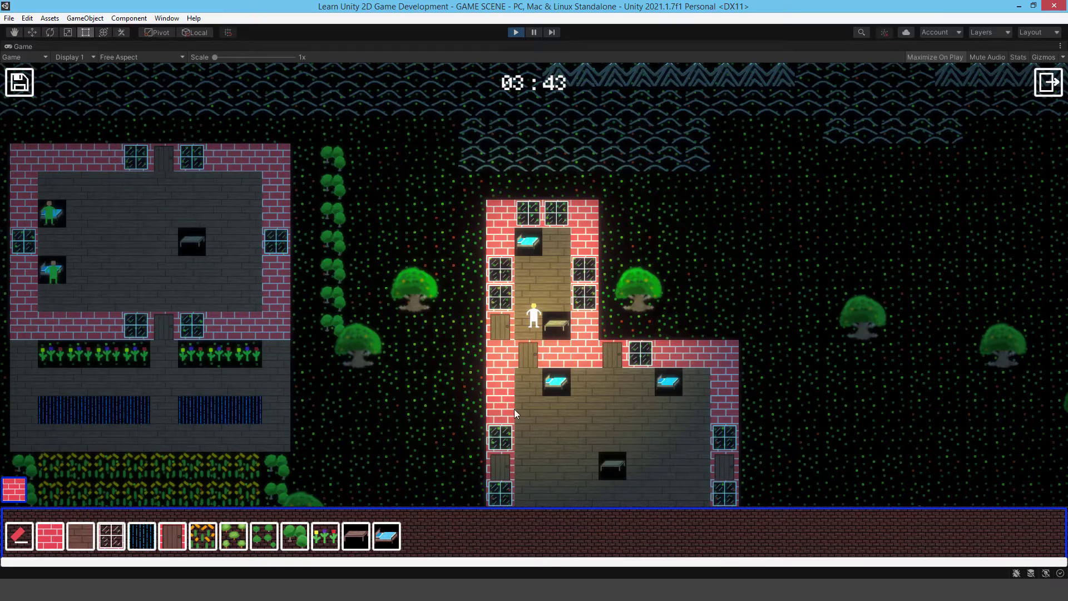
Step: Walk the character south into the eastern house's main room, out its west door and onto the ground between the houses
{"action": "key", "text": "s"}
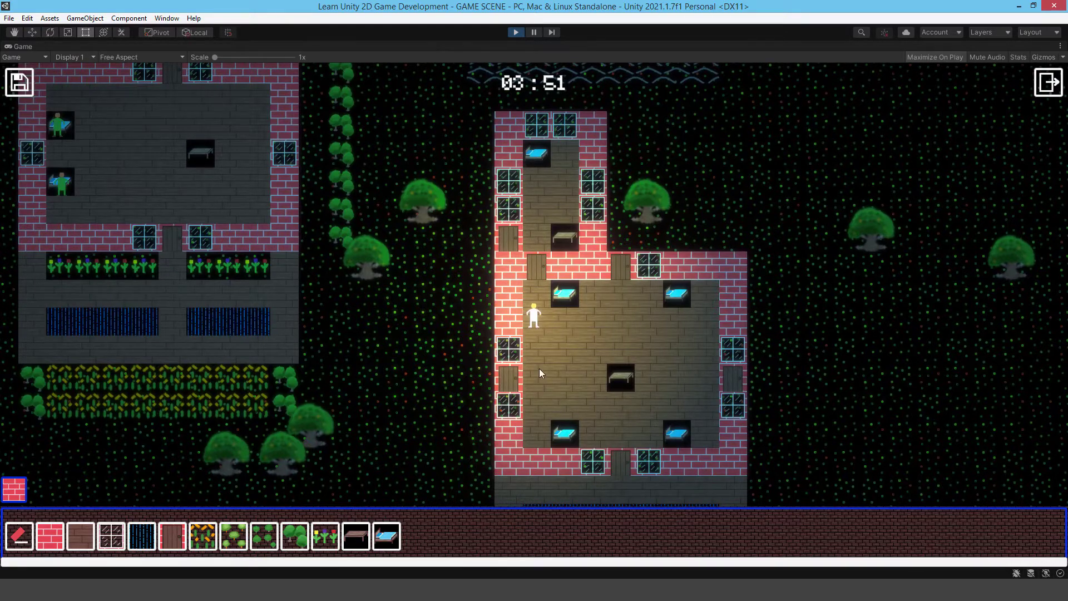
{"action": "key", "text": "s"}
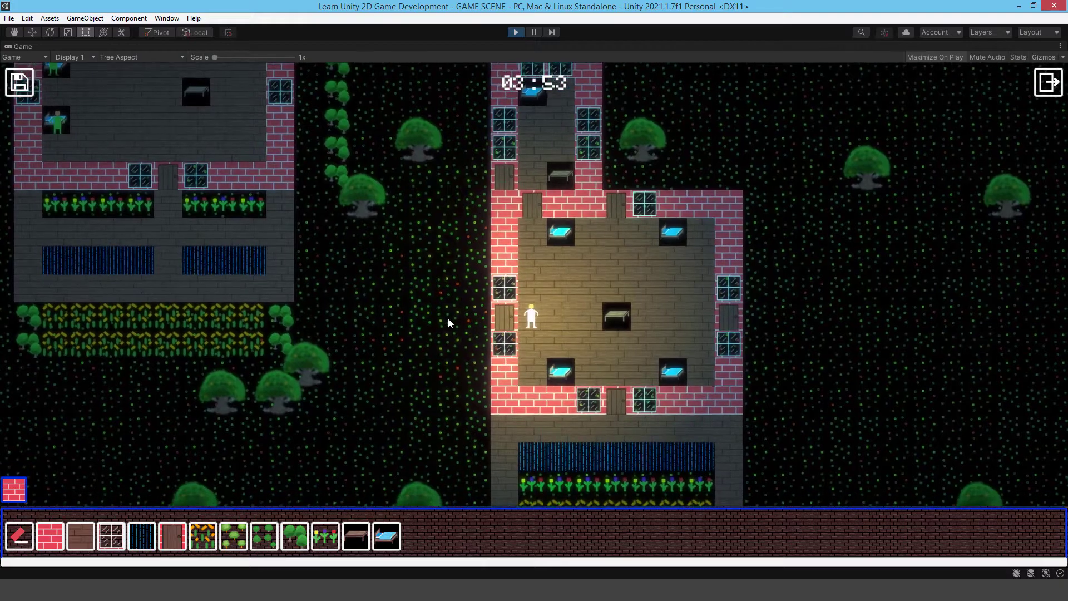
{"action": "key", "text": "a"}
{"action": "key", "text": "w"}
{"action": "key", "text": "a"}
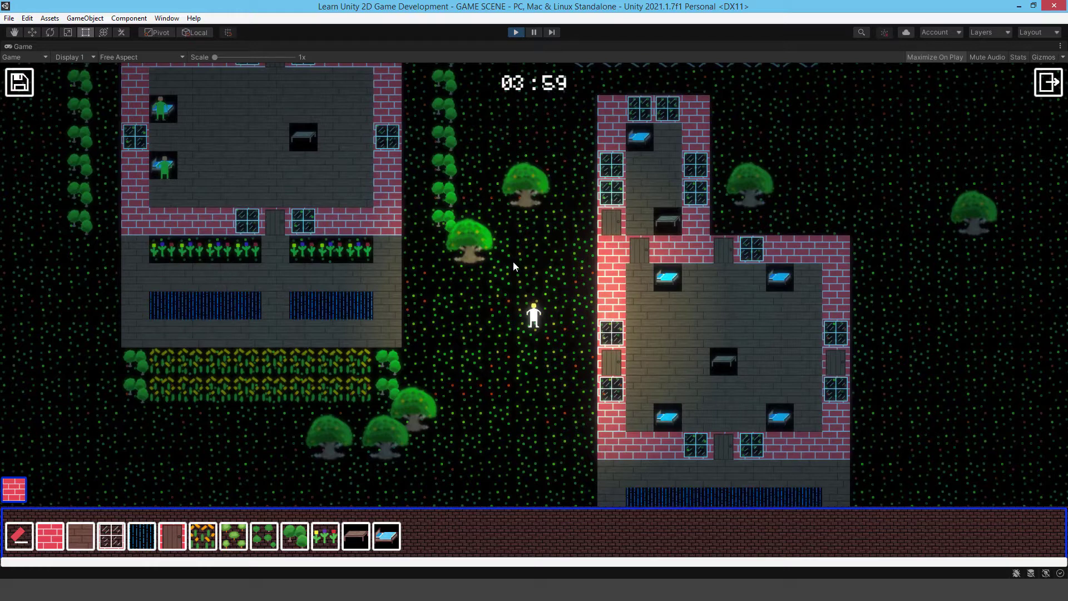
{"action": "key", "text": "w"}
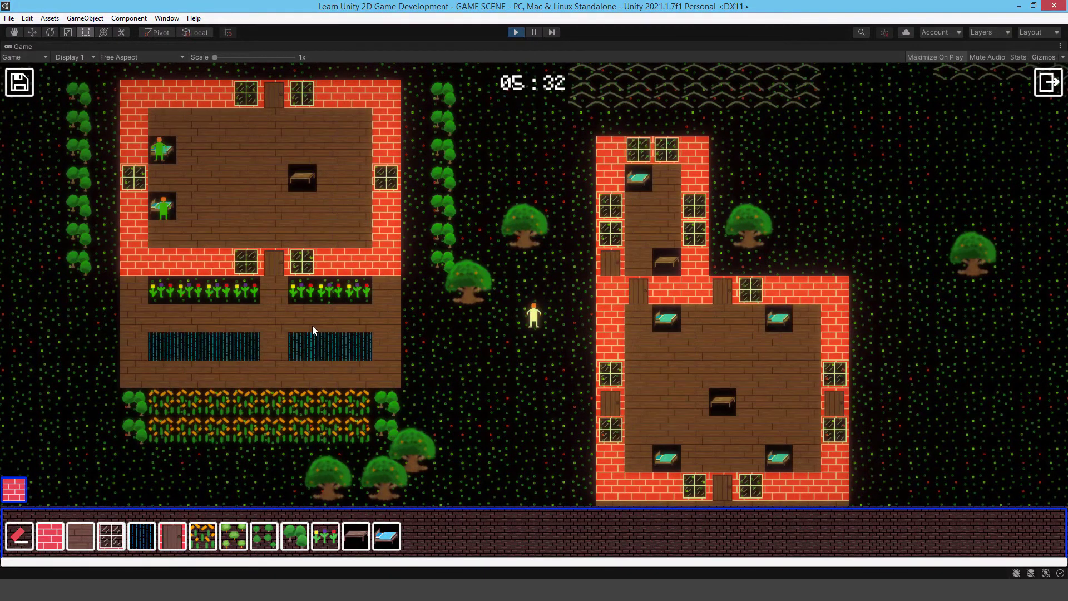
Step: Walk the character west into the large house's front yard and down to the crop rows
{"action": "left_click", "coordinate": [436, 327]}
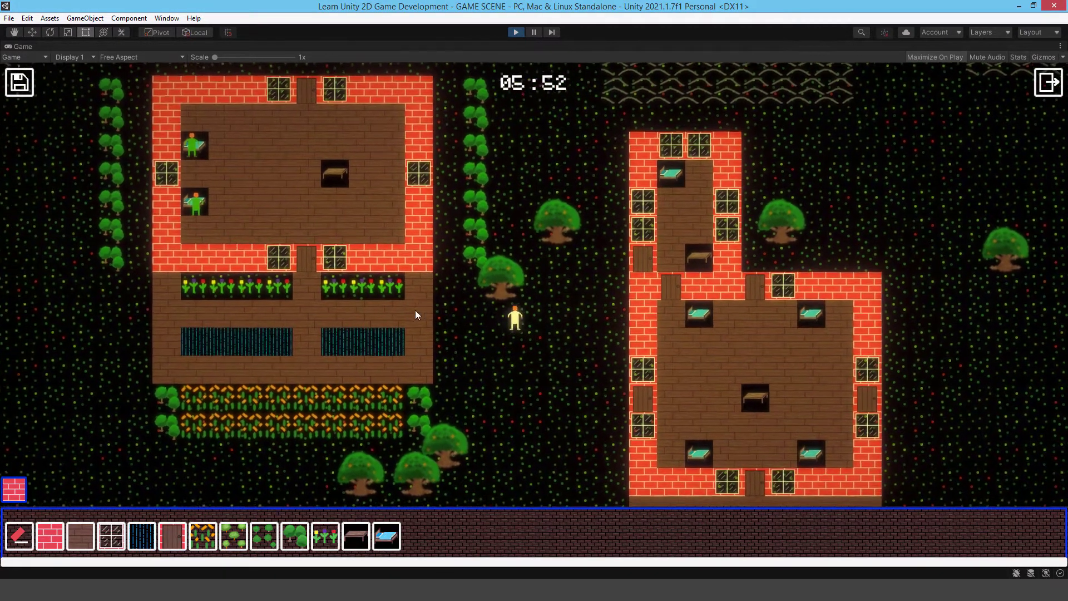
{"action": "key", "text": "Left"}
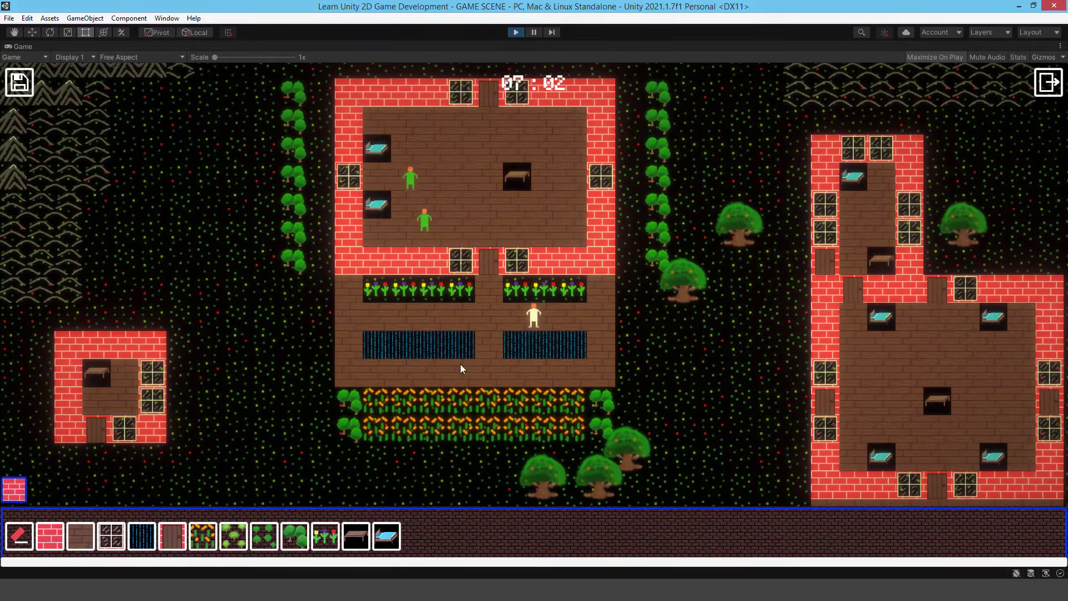
{"action": "left_click", "coordinate": [442, 395]}
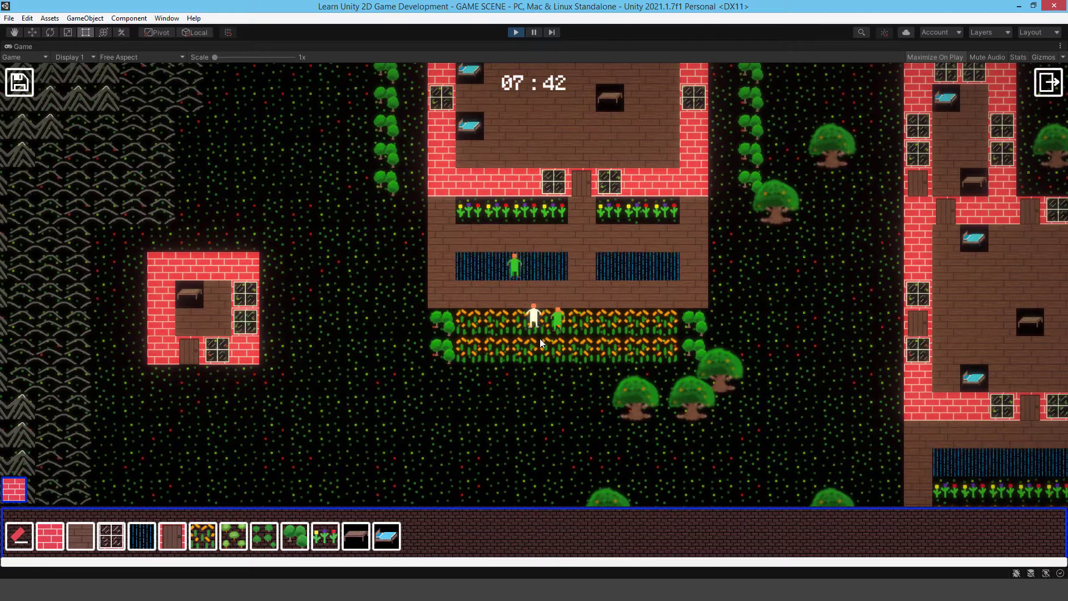
Step: Observe the villagers around the crops while walking the character south past the rows and east toward the eastern house
{"action": "mouse_move", "coordinate": [545, 400]}
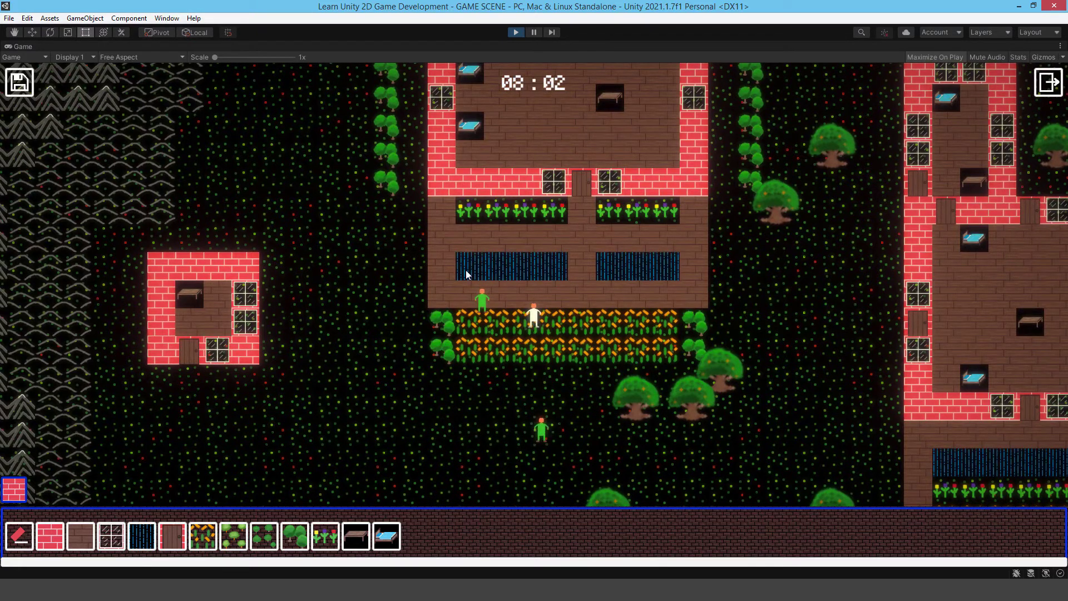
{"action": "mouse_move", "coordinate": [482, 308]}
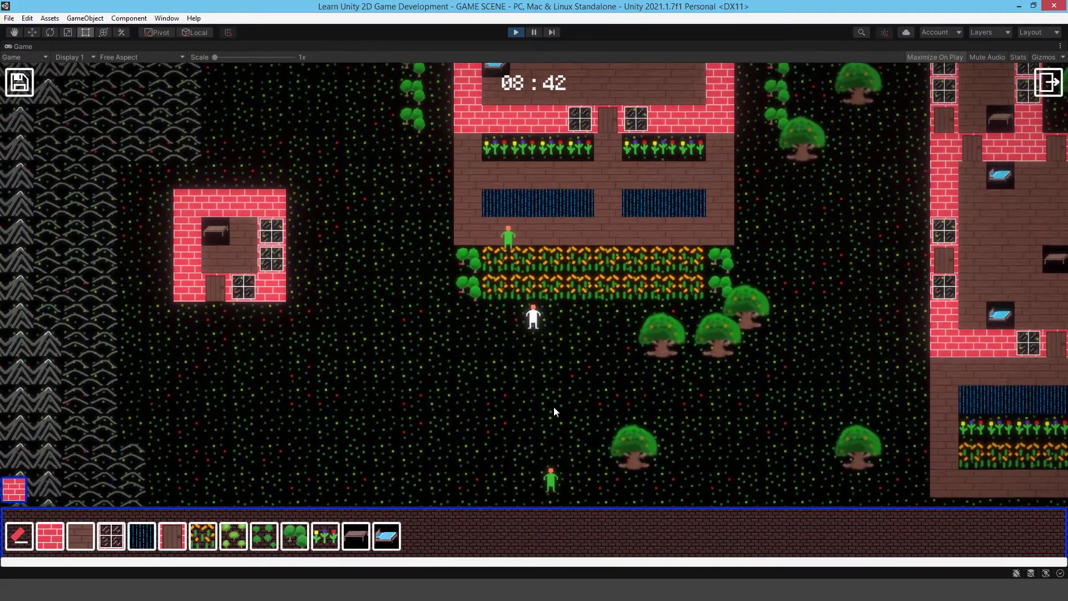
{"action": "right_click", "coordinate": [553, 407]}
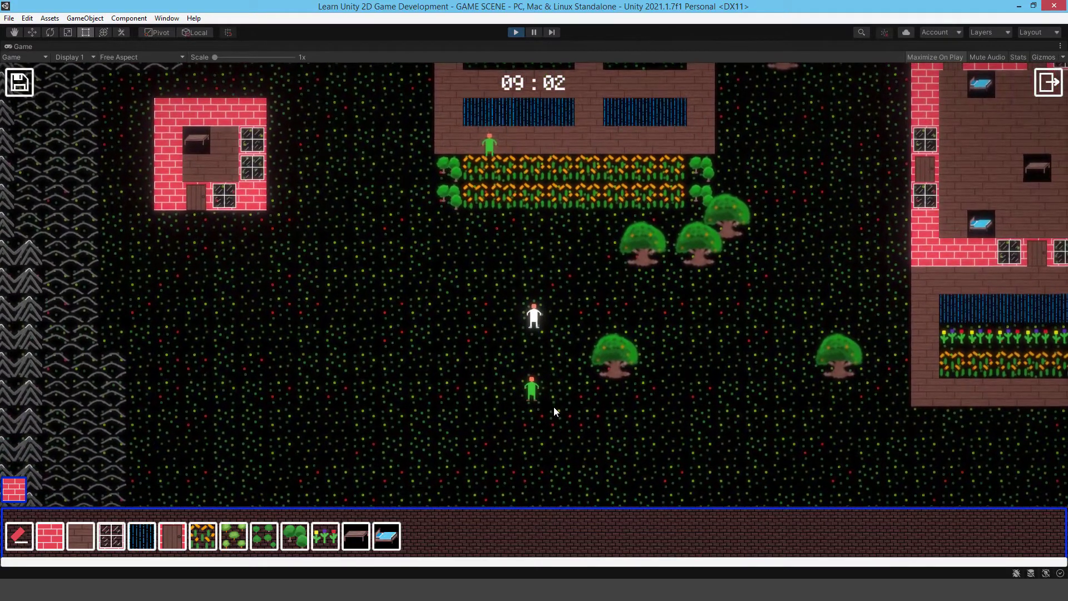
{"action": "key", "text": "Right"}
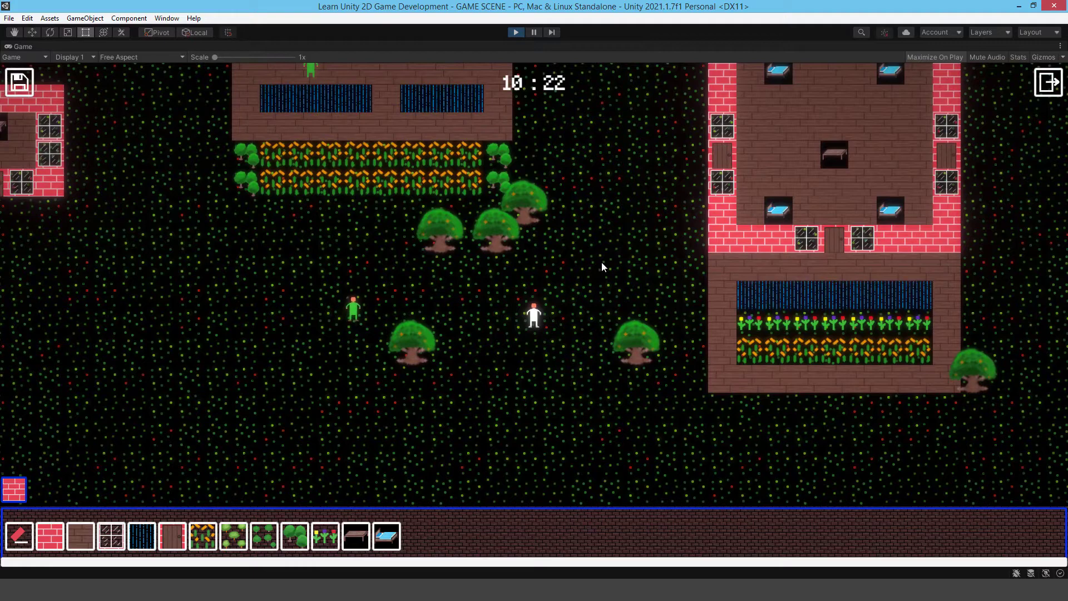
Step: Walk the character north between the two houses and west to the bush row along the large house's east side
{"action": "key", "text": "d"}
{"action": "key", "text": "w"}
{"action": "key", "text": "Up"}
{"action": "key", "text": "Right"}
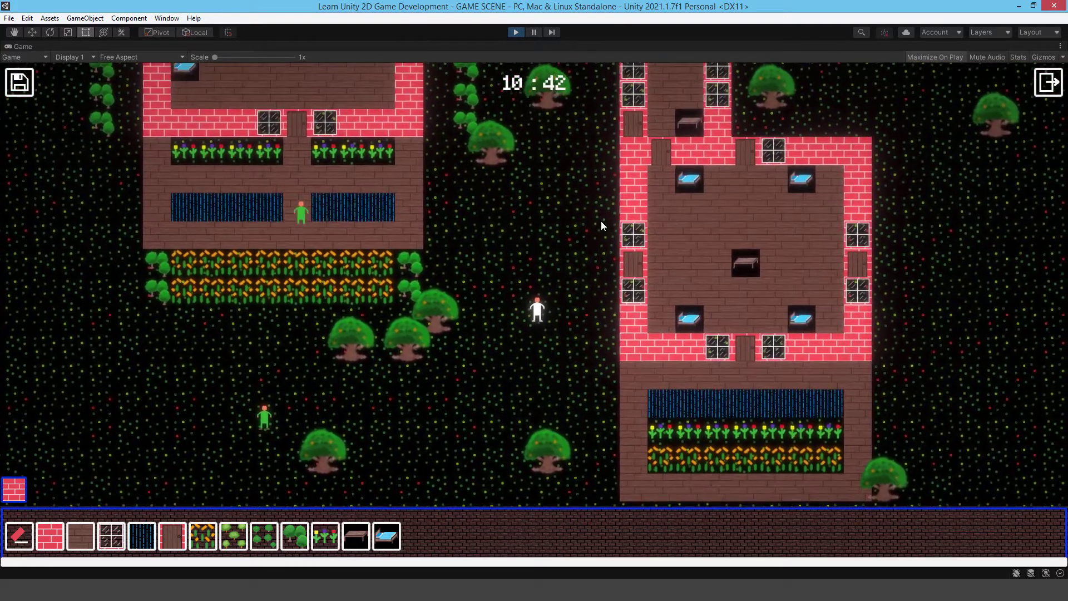
{"action": "key", "text": "Up"}
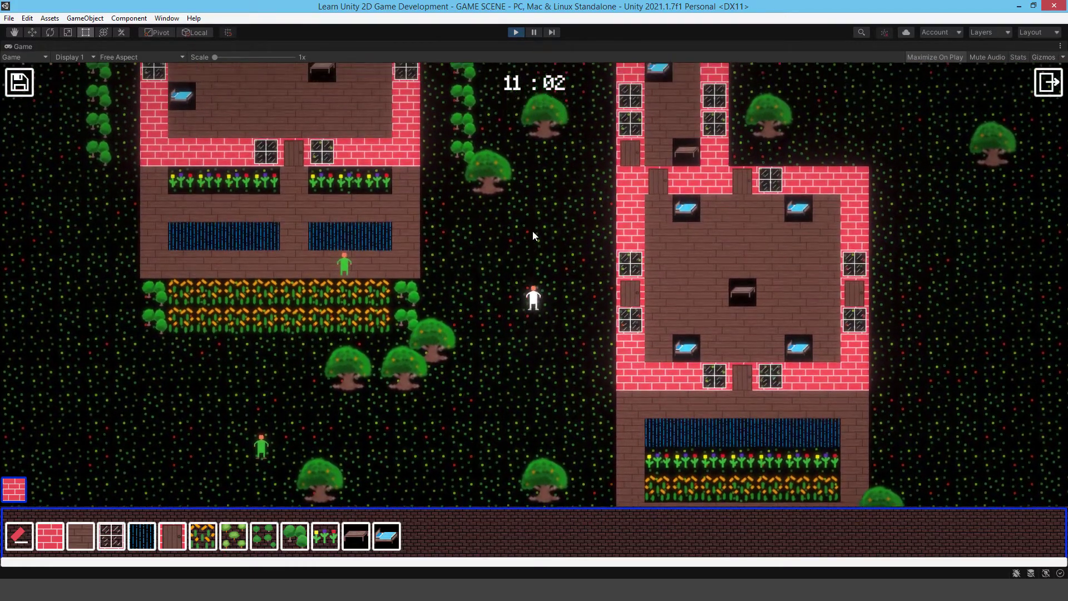
{"action": "key", "text": "Up"}
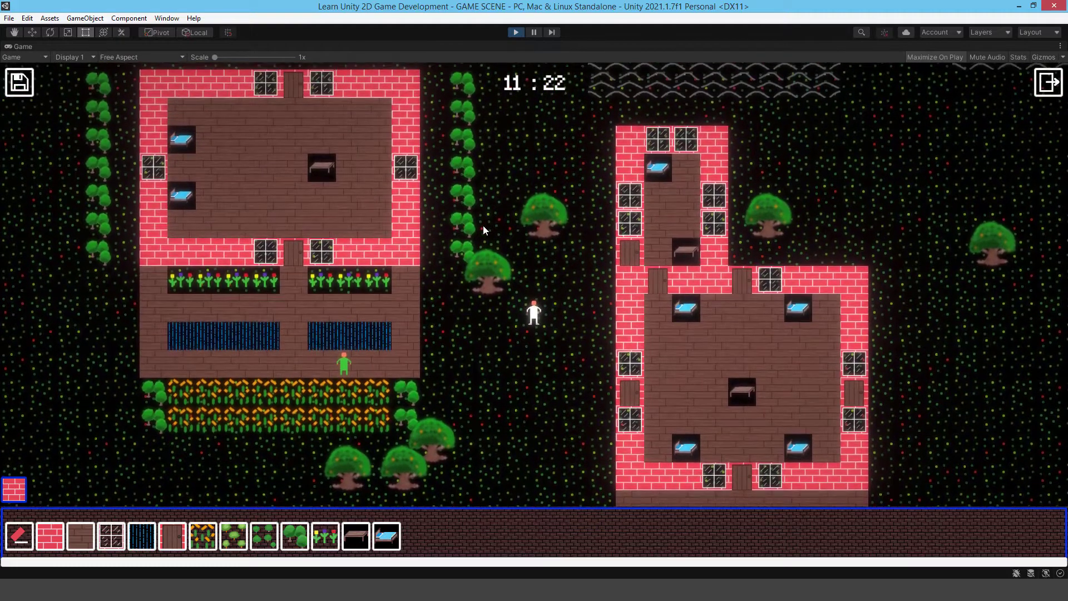
{"action": "key", "text": "Left"}
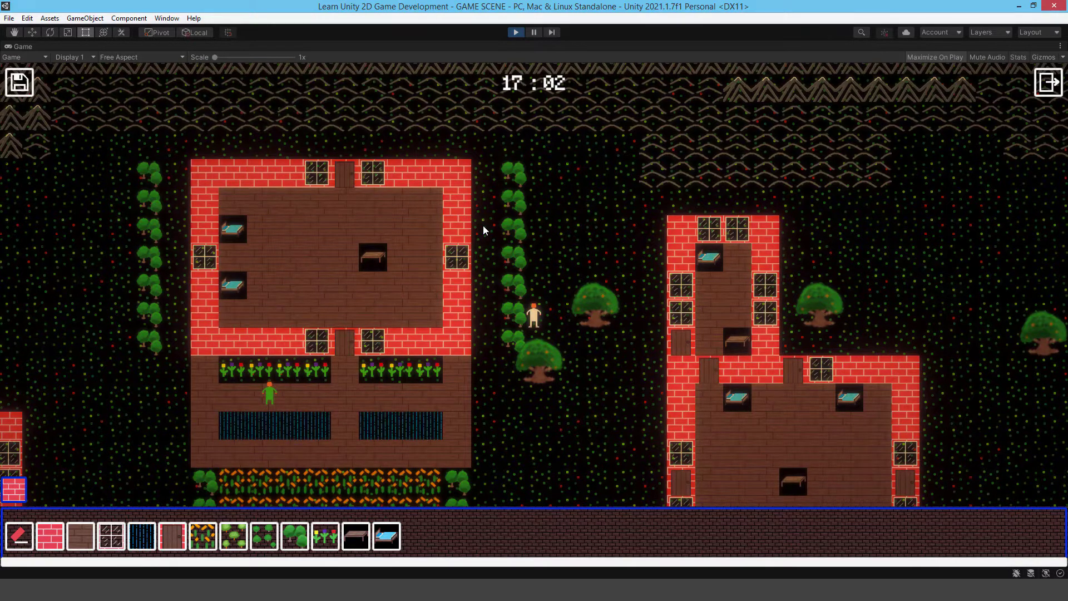
Step: Walk the character north to the hills, east past the annex and south around the eastern house into its front garden
{"action": "key", "text": "w"}
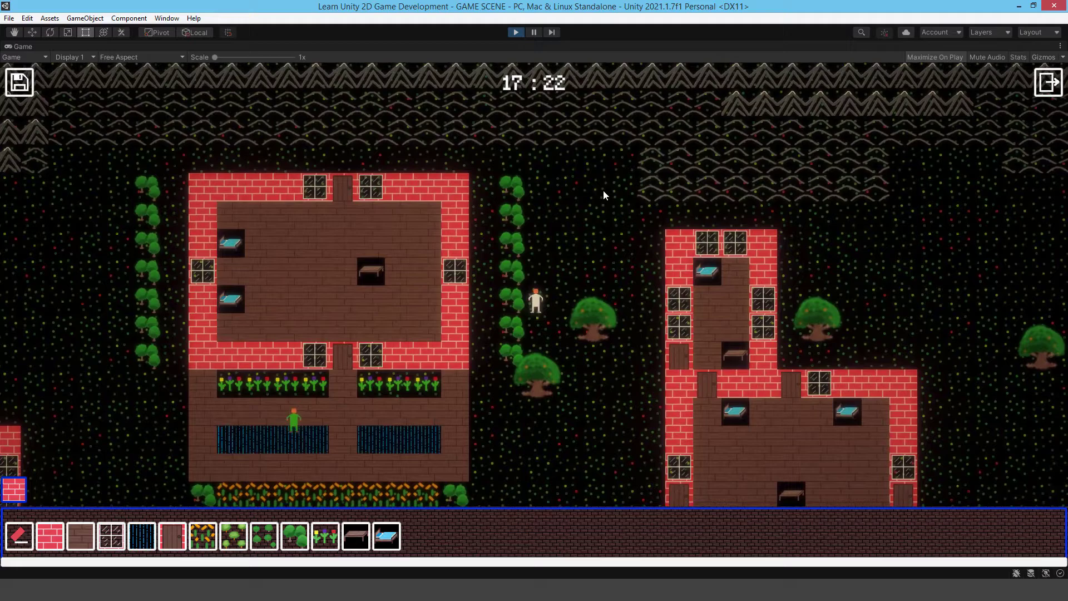
{"action": "key", "text": "d"}
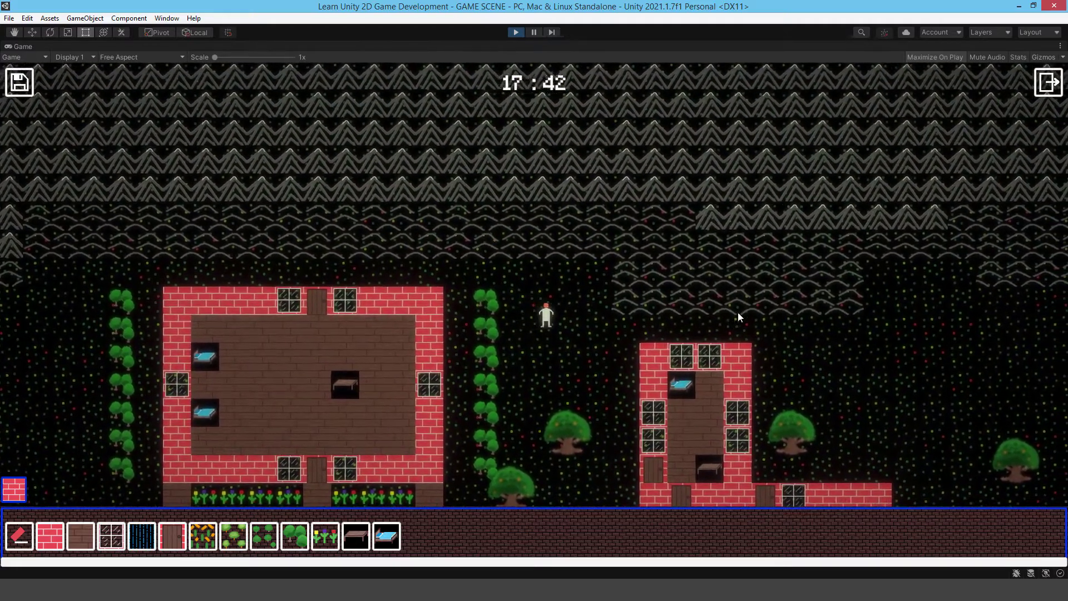
{"action": "key", "text": "d"}
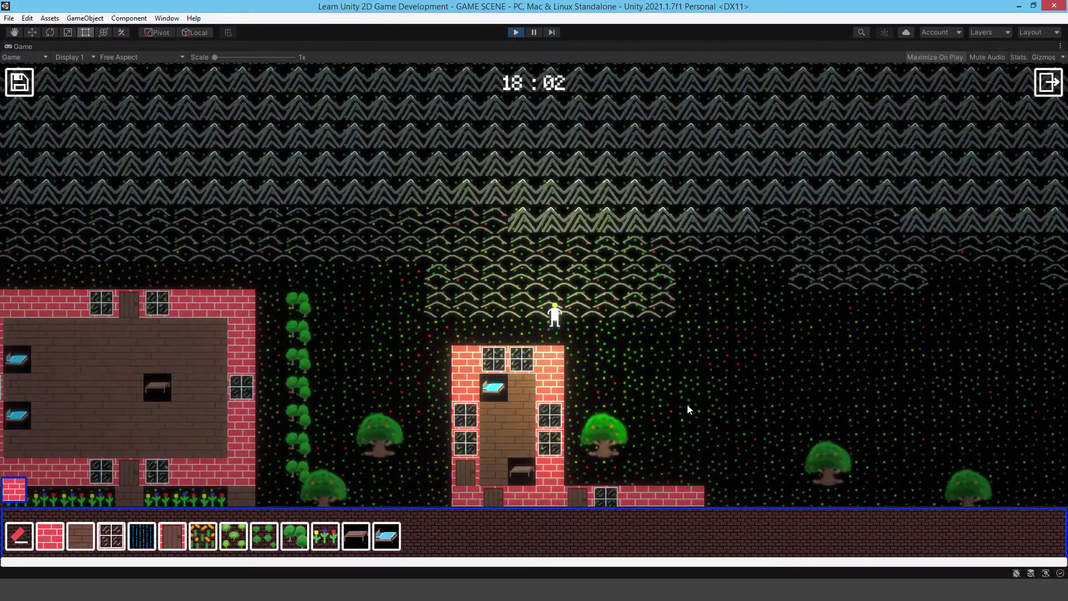
{"action": "key", "text": "s"}
{"action": "key", "text": "s"}
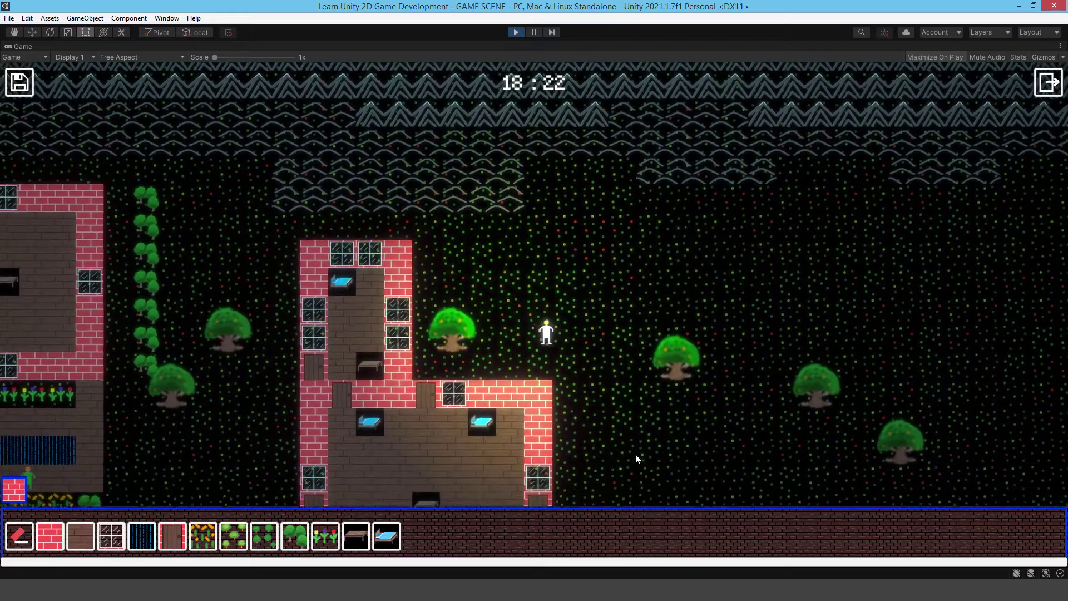
{"action": "key", "text": "s"}
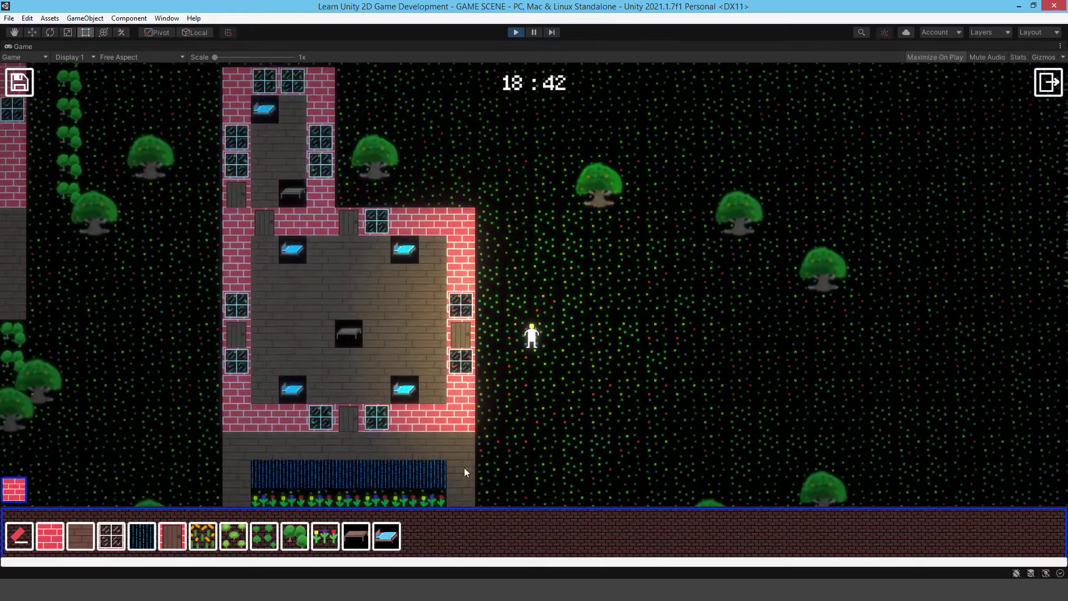
{"action": "key", "text": "a"}
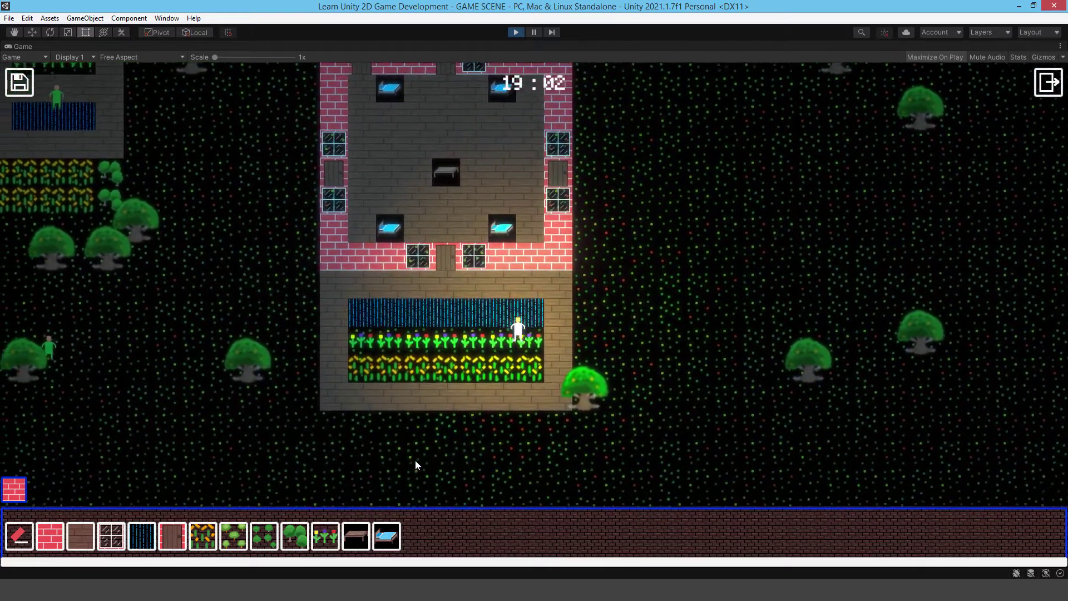
Step: Exit to the game's main menu and load the Test save
{"action": "left_click", "coordinate": [1048, 83]}
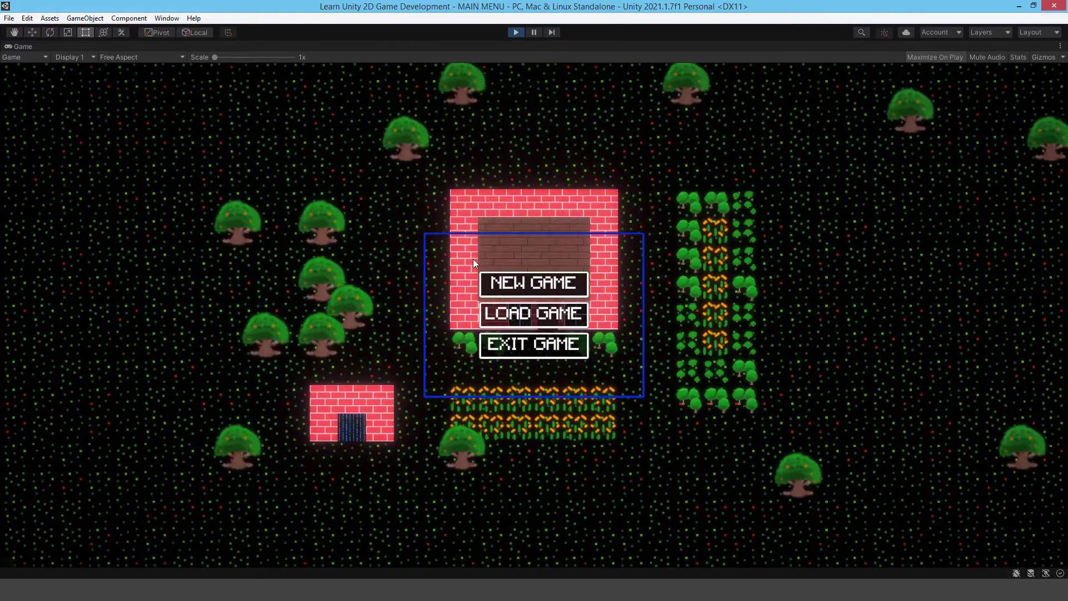
{"action": "left_click", "coordinate": [501, 320]}
{"action": "left_click", "coordinate": [494, 351]}
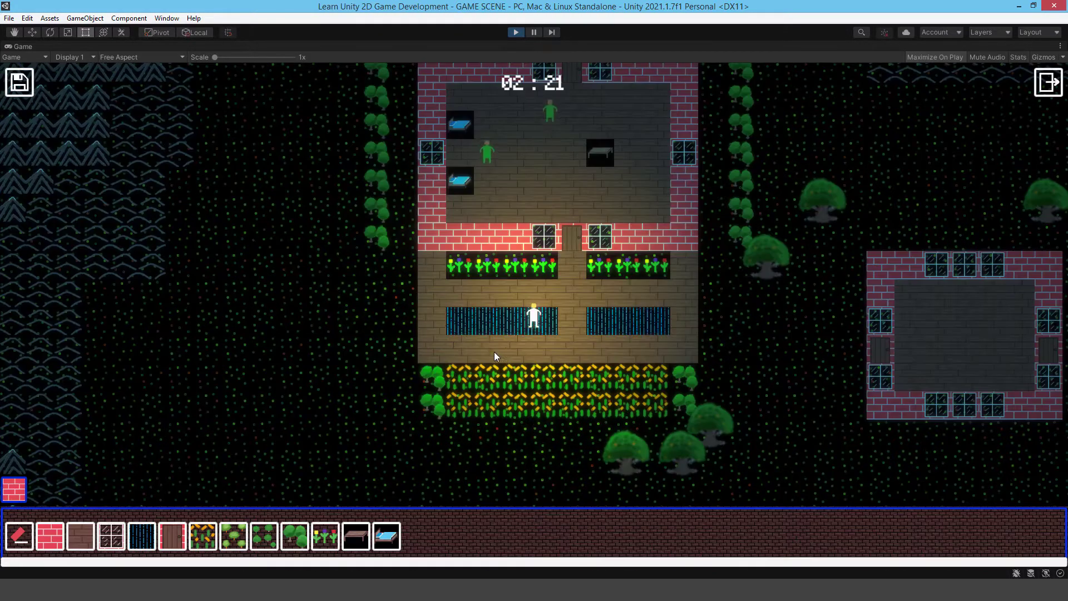
Step: Walk the character northeast out of the yard and plant six bushes on the open ground north of the small eastern house
{"action": "key", "text": "d"}
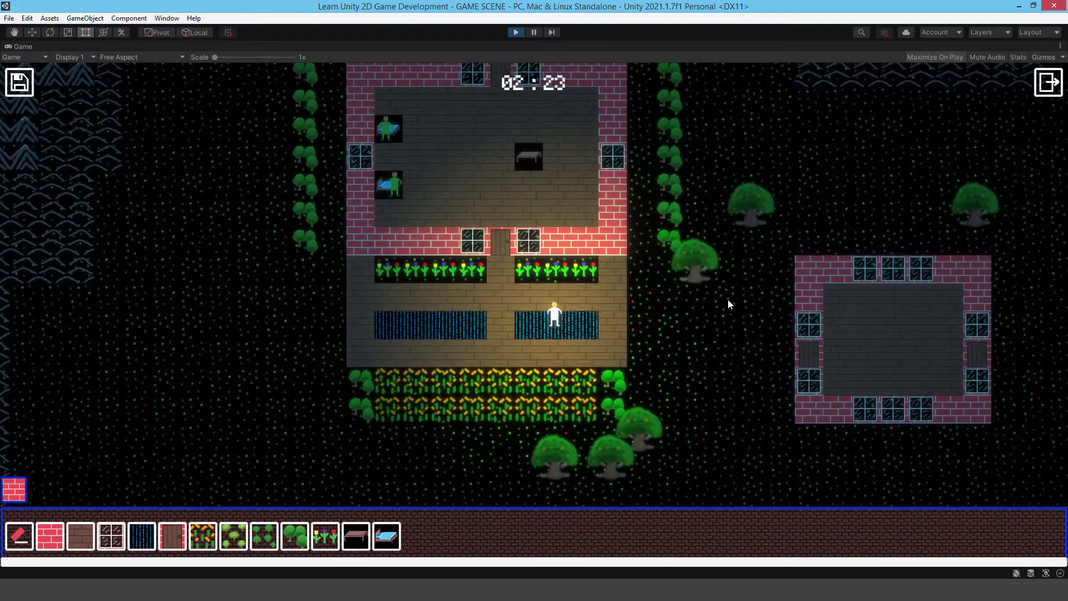
{"action": "key", "text": "w"}
{"action": "key", "text": "d"}
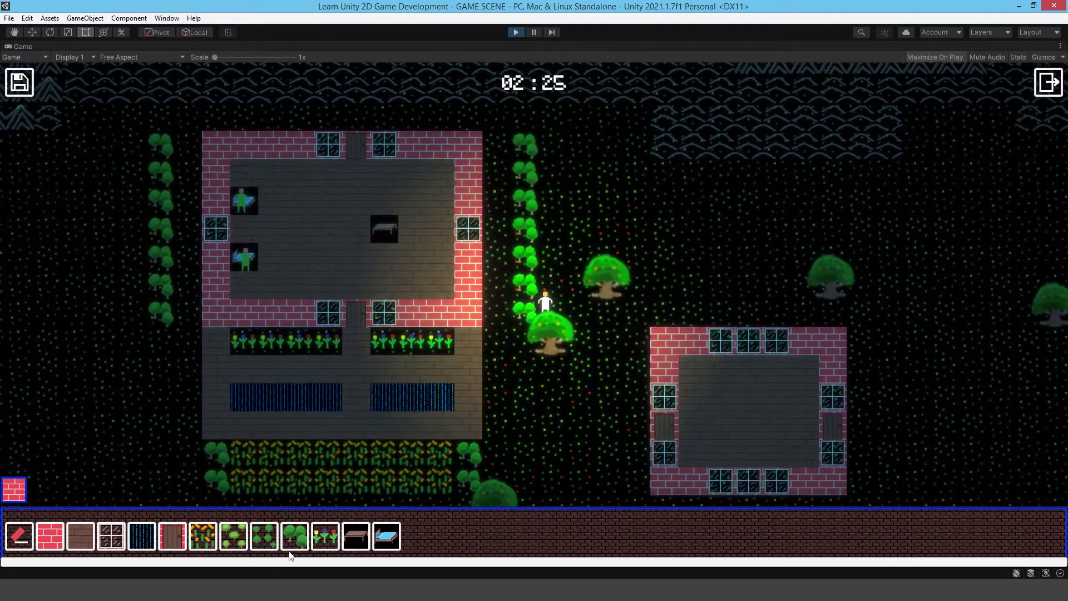
{"action": "left_click", "coordinate": [297, 538]}
{"action": "left_click", "coordinate": [603, 238]}
{"action": "key", "text": "w"}
{"action": "left_click", "coordinate": [607, 251]}
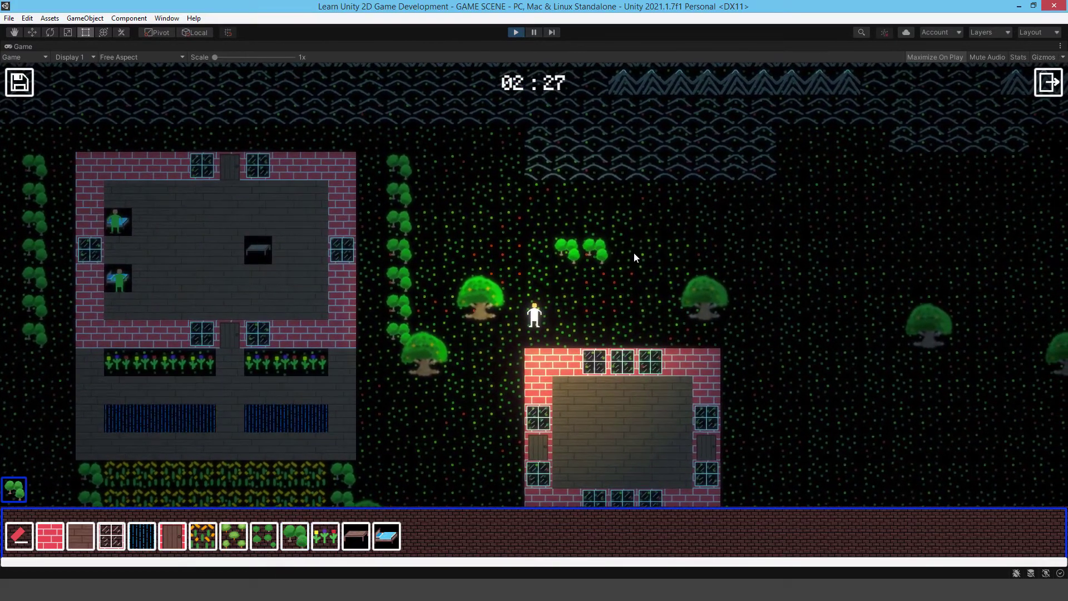
{"action": "left_click", "coordinate": [633, 252]}
{"action": "left_click", "coordinate": [620, 230]}
{"action": "left_click", "coordinate": [544, 224]}
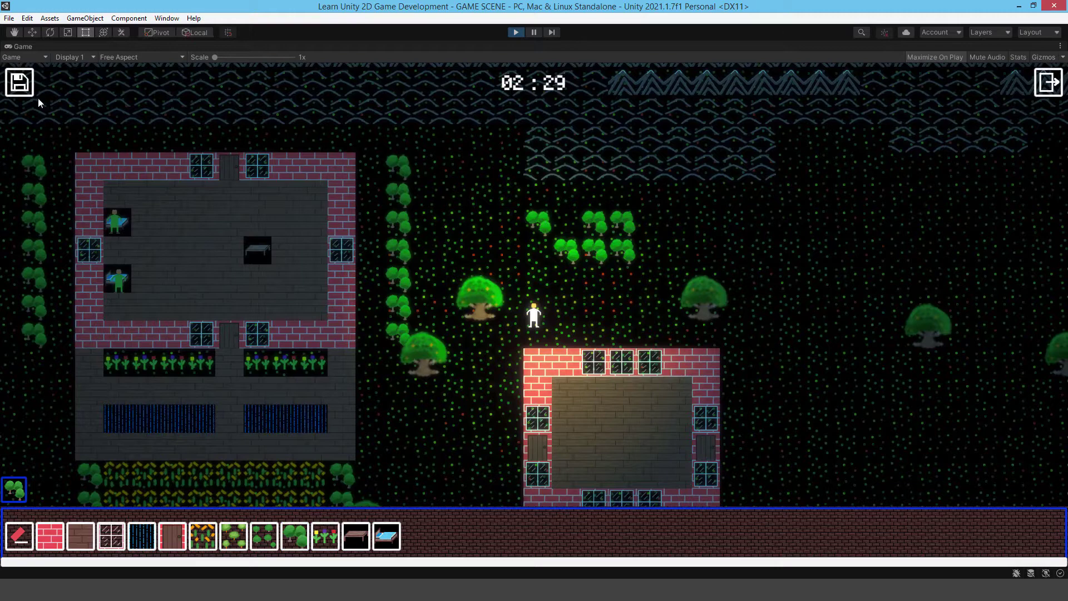
Step: Save the game, exit to the main menu and reload the Test save
{"action": "left_click", "coordinate": [1048, 83]}
{"action": "left_click", "coordinate": [555, 308]}
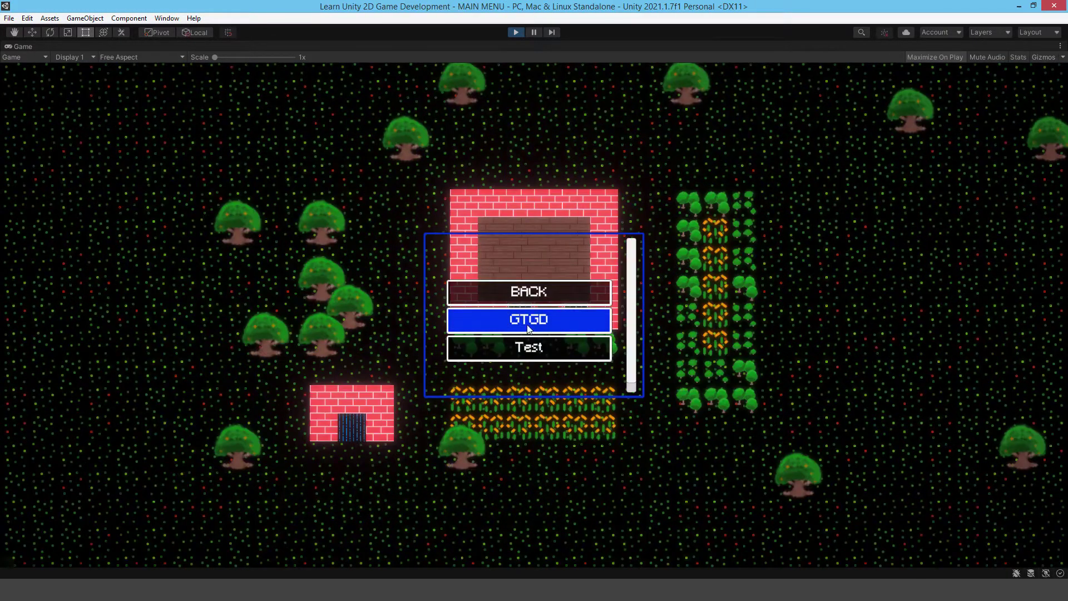
{"action": "left_click", "coordinate": [505, 343]}
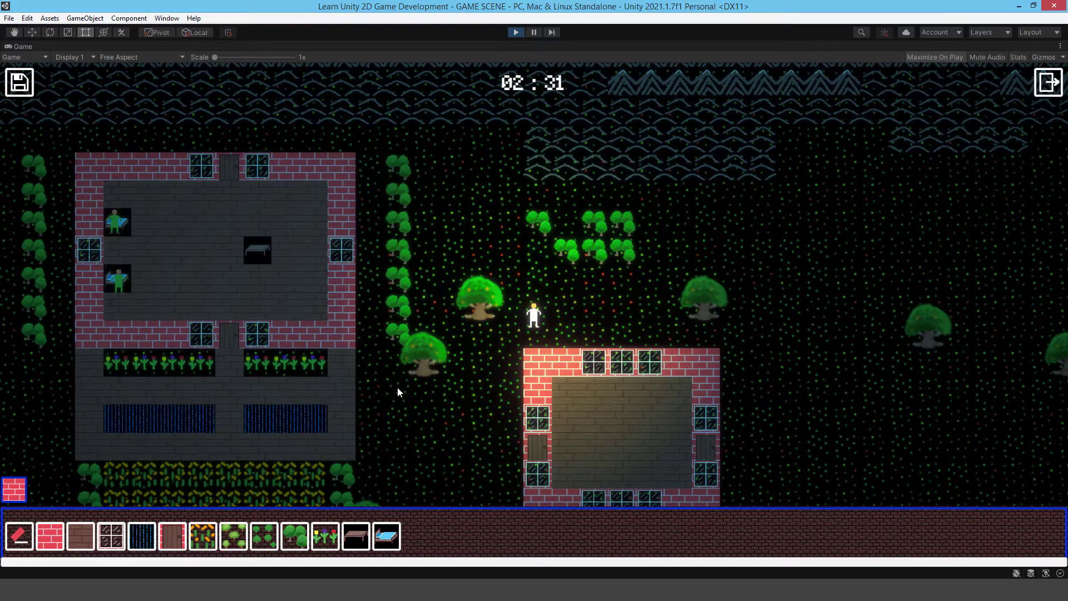
Step: Walk the character southwest onto the ground between the two houses and exit to the main menu
{"action": "key", "text": "a"}
{"action": "key", "text": "s"}
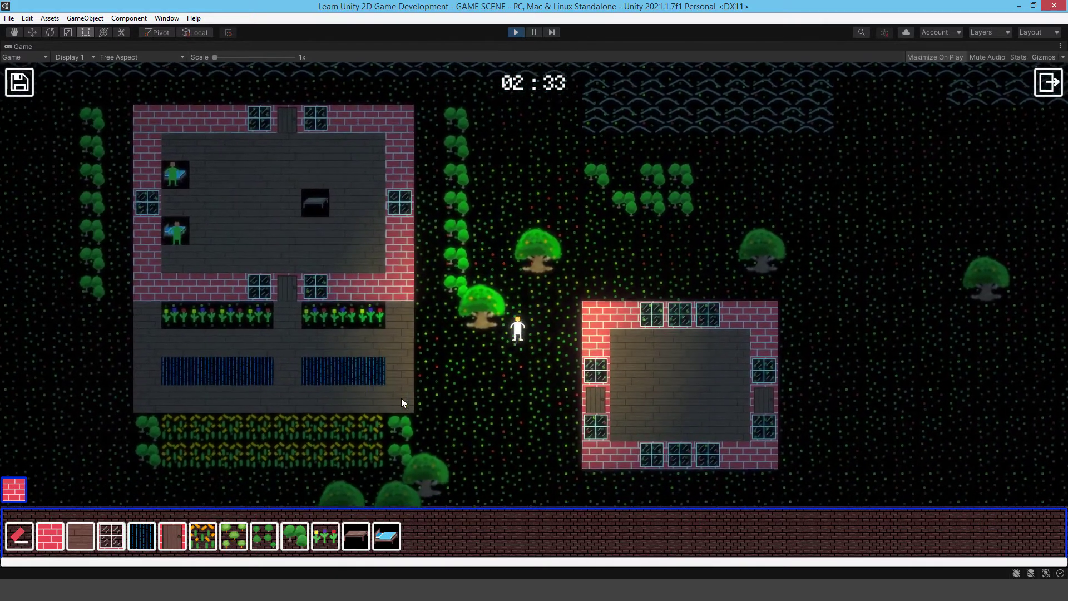
{"action": "left_click", "coordinate": [1049, 83]}
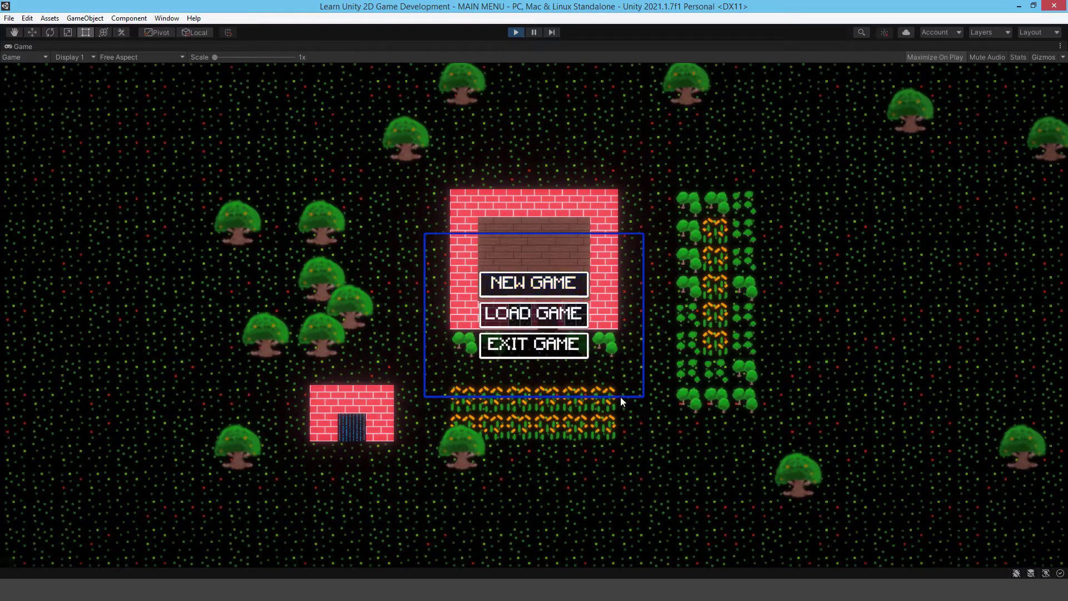